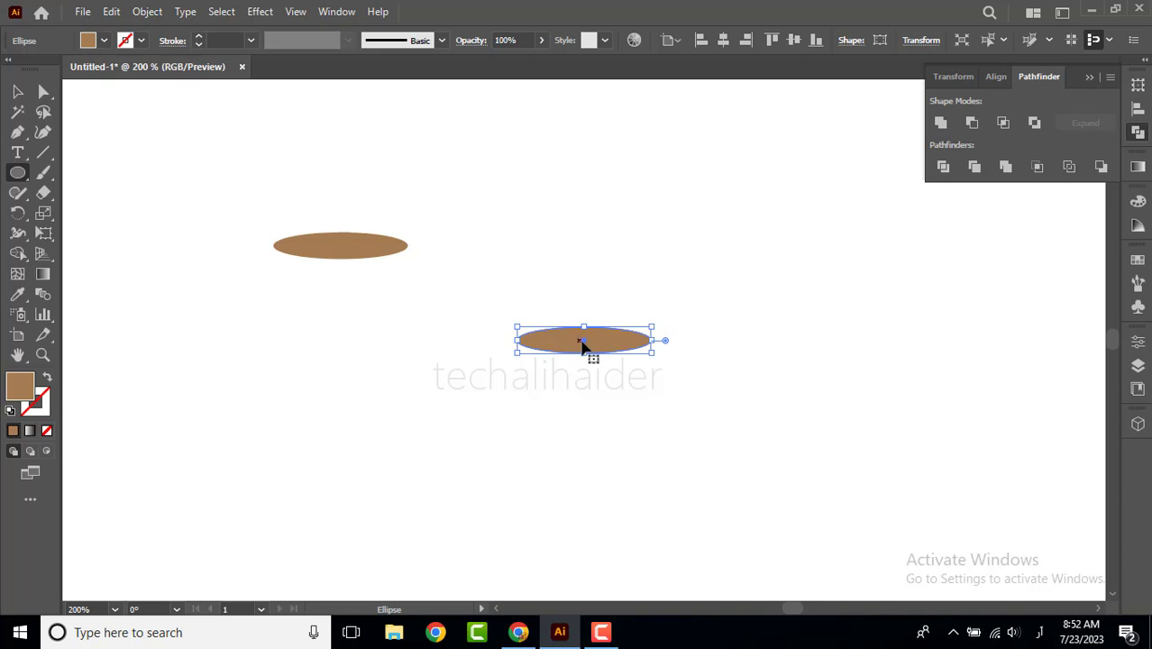
Step: Move the ellipse copy onto the original brown ellipse and scale it down to align with the original's top edge
drag(581, 347, 338, 245)
key(v)
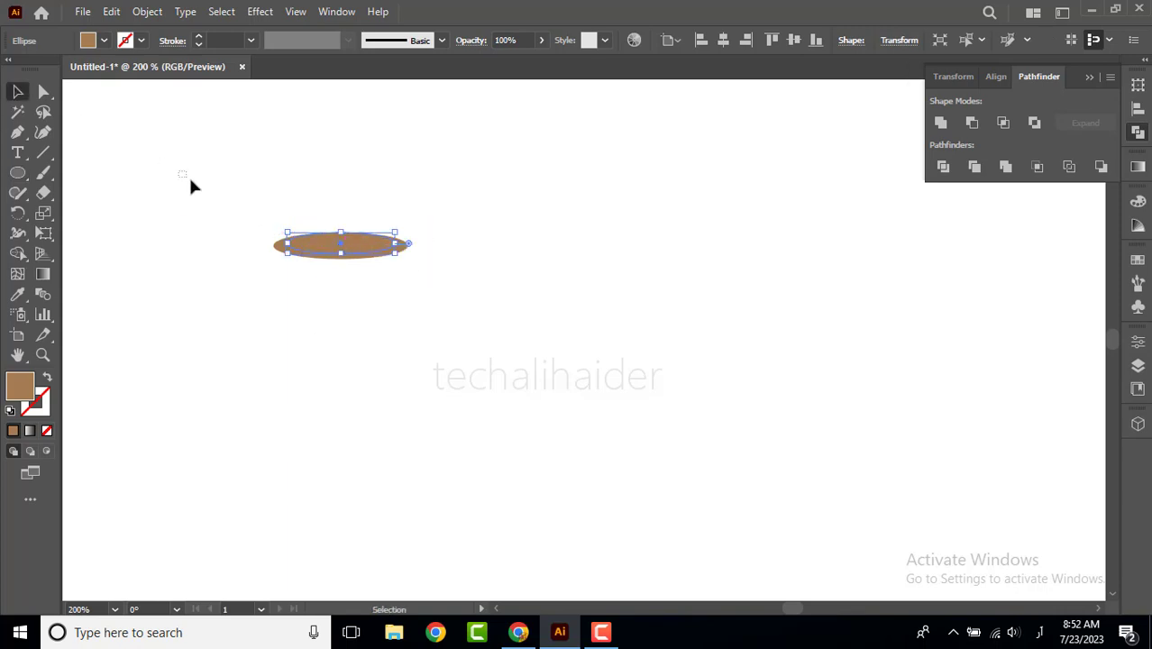
Step: Try to subtract the smaller ellipse from the larger one with Minus Front, then undo it
drag(190, 179, 429, 314)
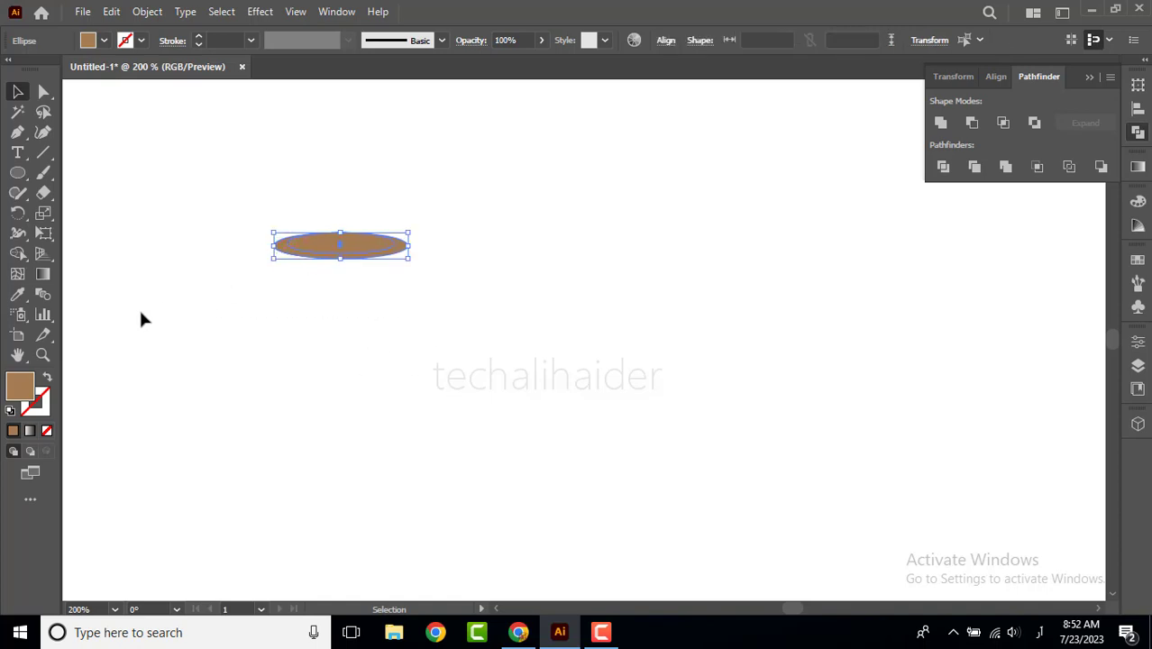
click(971, 122)
click(380, 362)
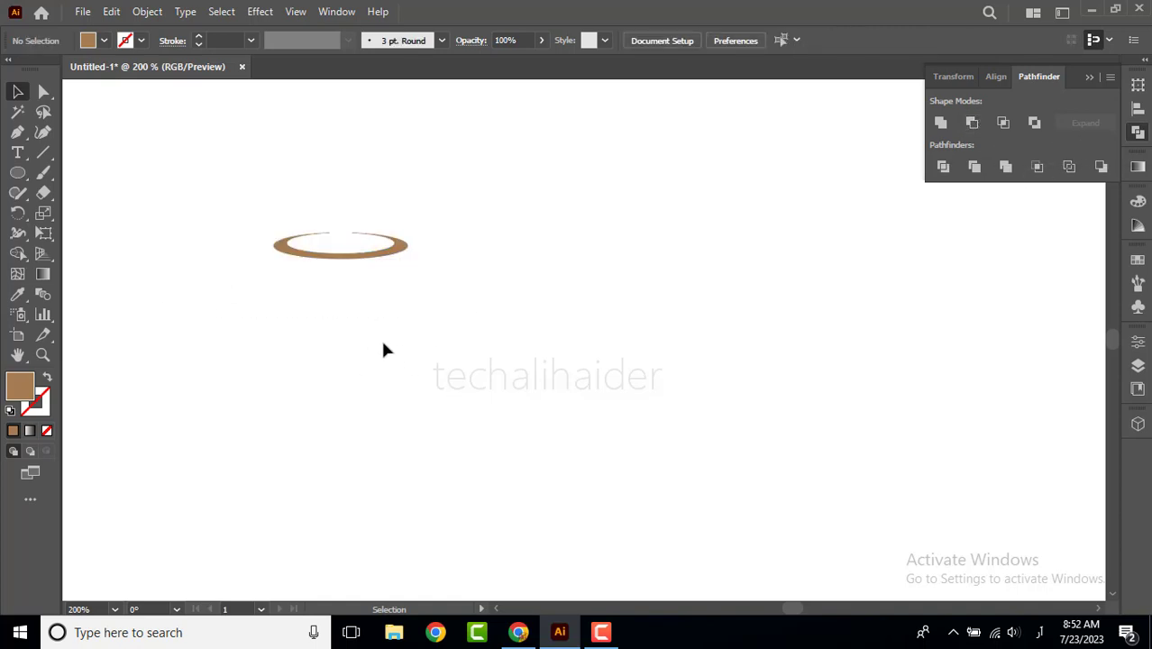
key(ctrl+z)
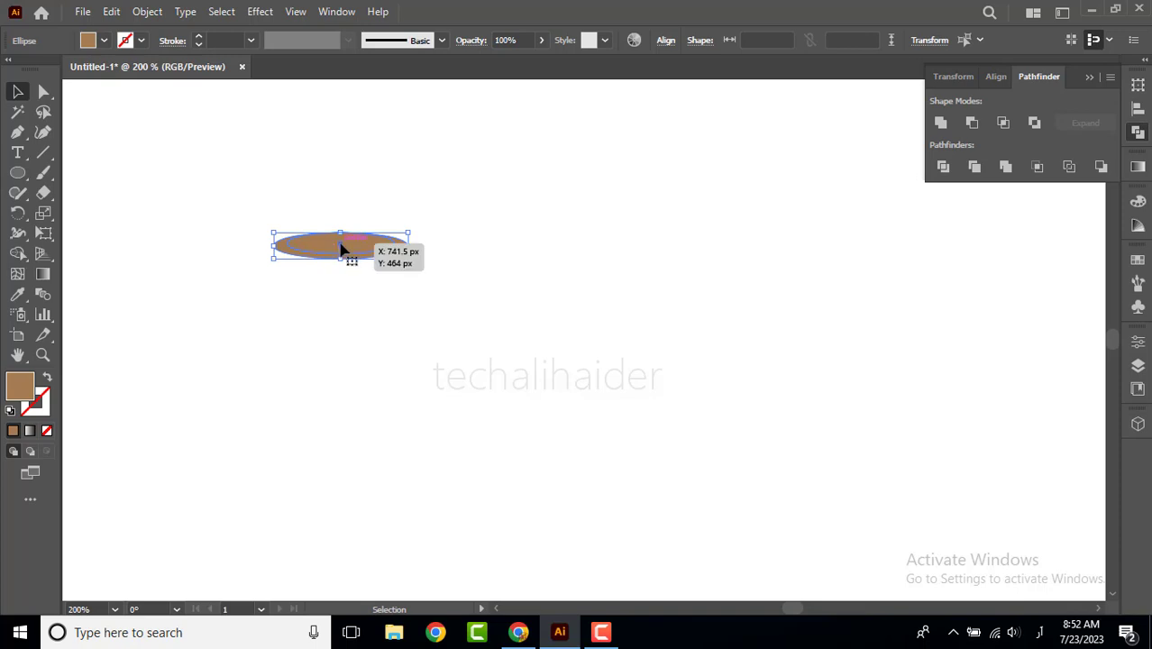
Step: Extend the inner ellipse slightly above the outer one and subtract it with Minus Front to form an open rim
click(327, 270)
click(336, 252)
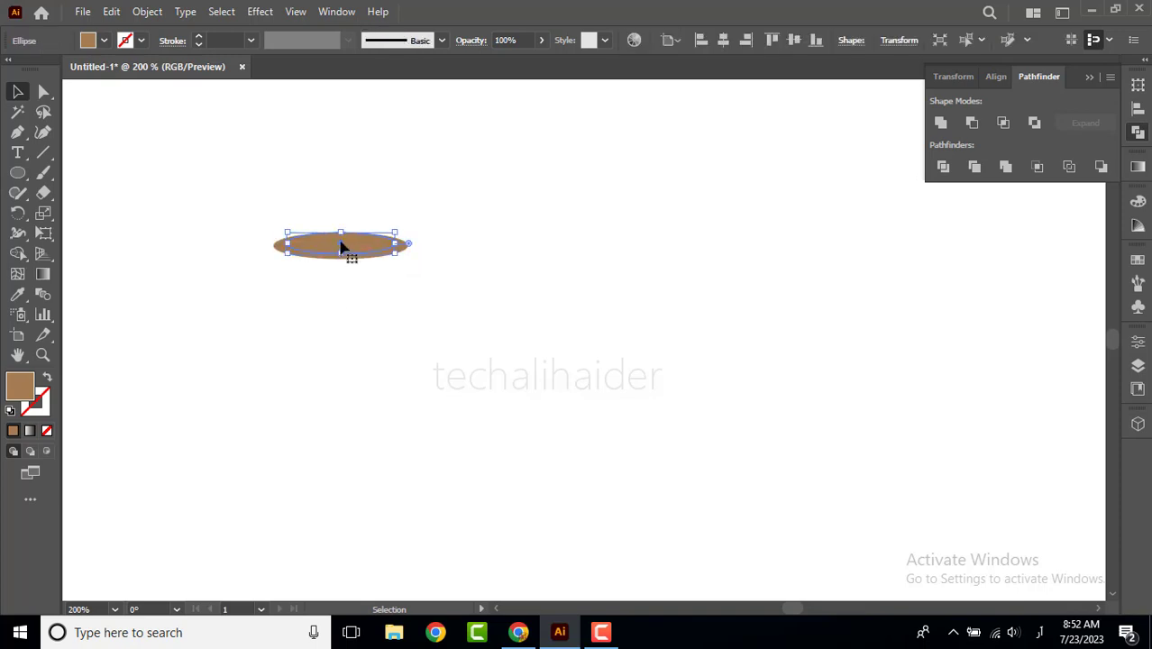
drag(339, 232, 340, 230)
drag(385, 264, 388, 266)
click(966, 122)
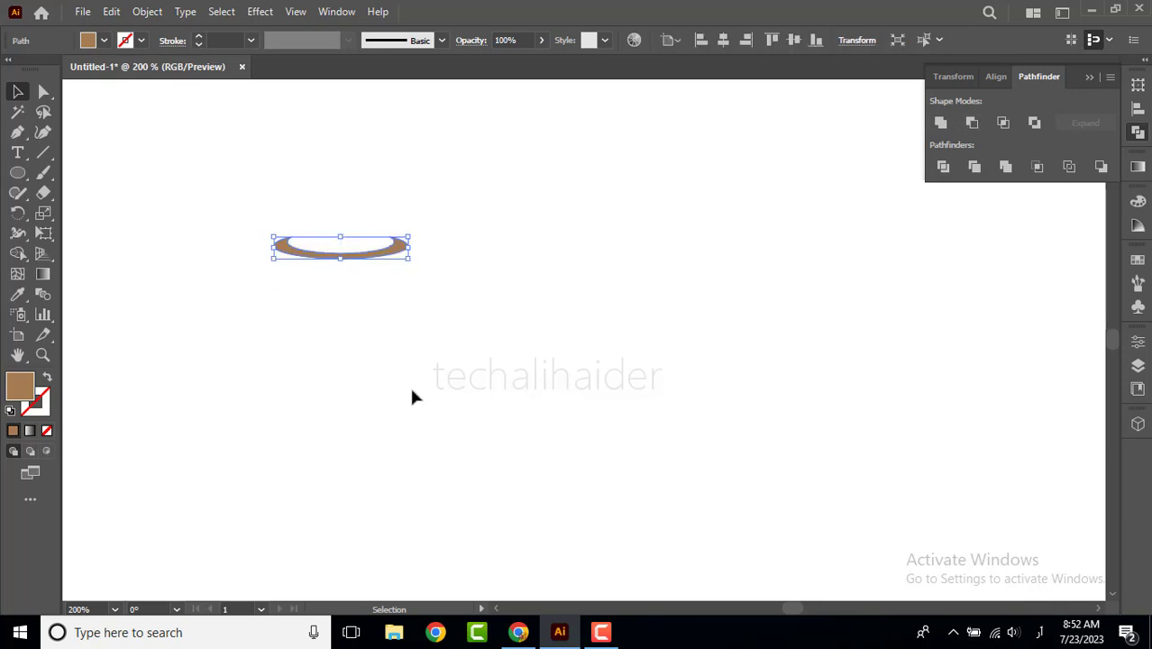
click(321, 373)
Step: Stretch the open rim shape slightly upward to make it taller
click(300, 252)
drag(342, 240, 344, 231)
click(319, 269)
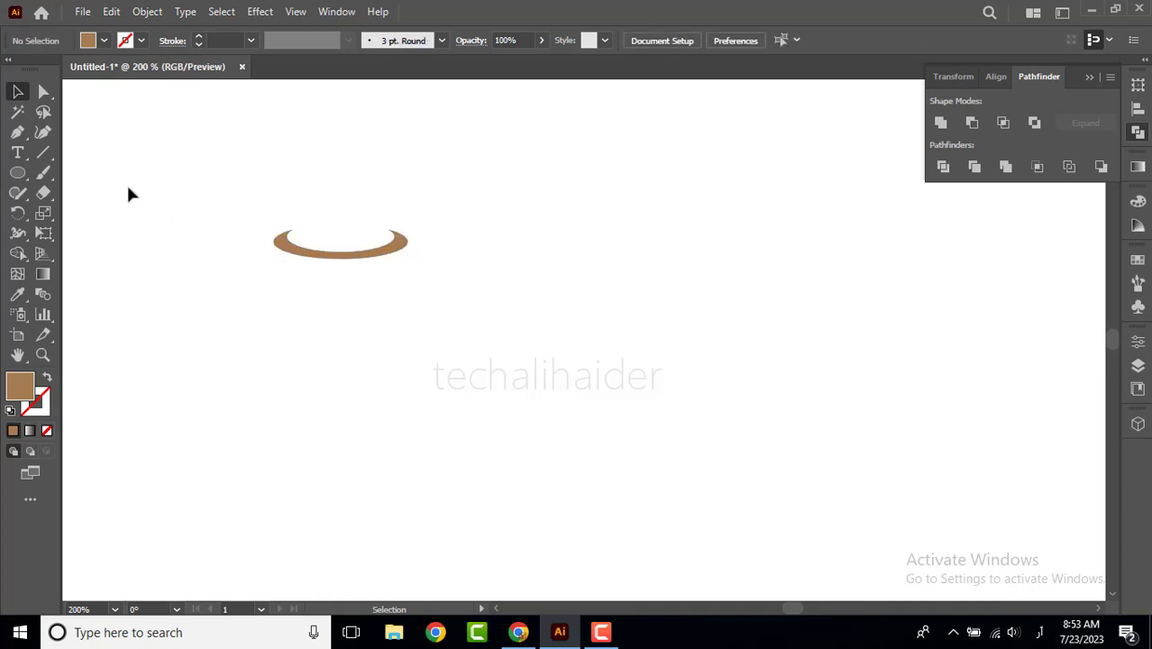
click(17, 173)
drag(272, 170, 408, 303)
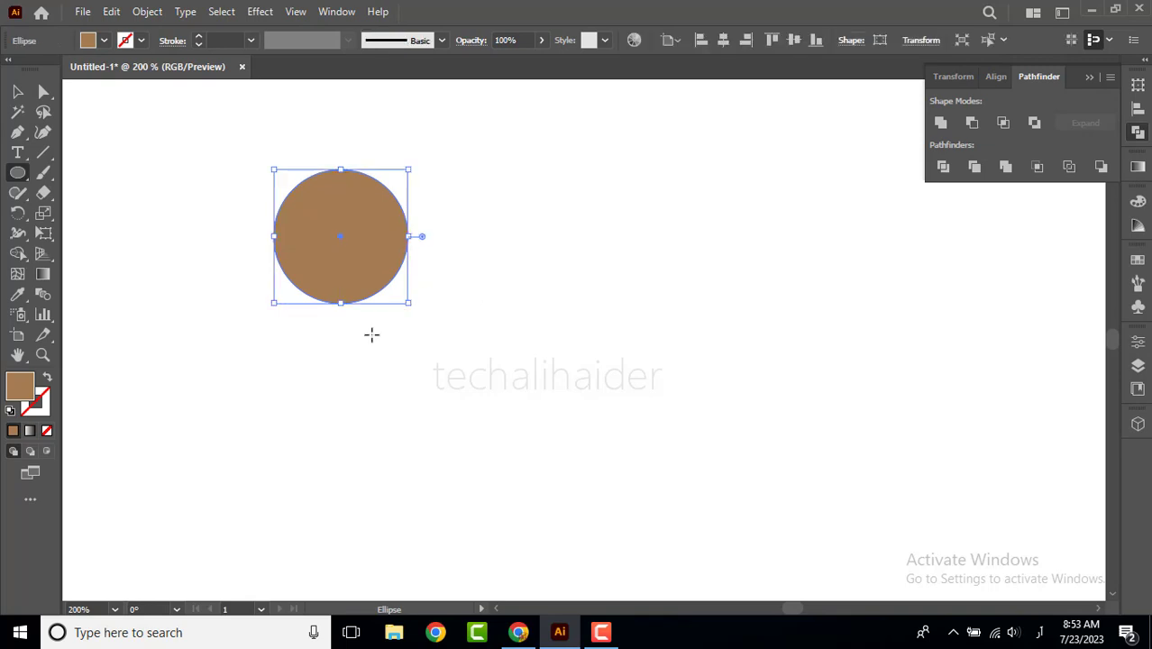
click(18, 91)
drag(177, 162, 484, 359)
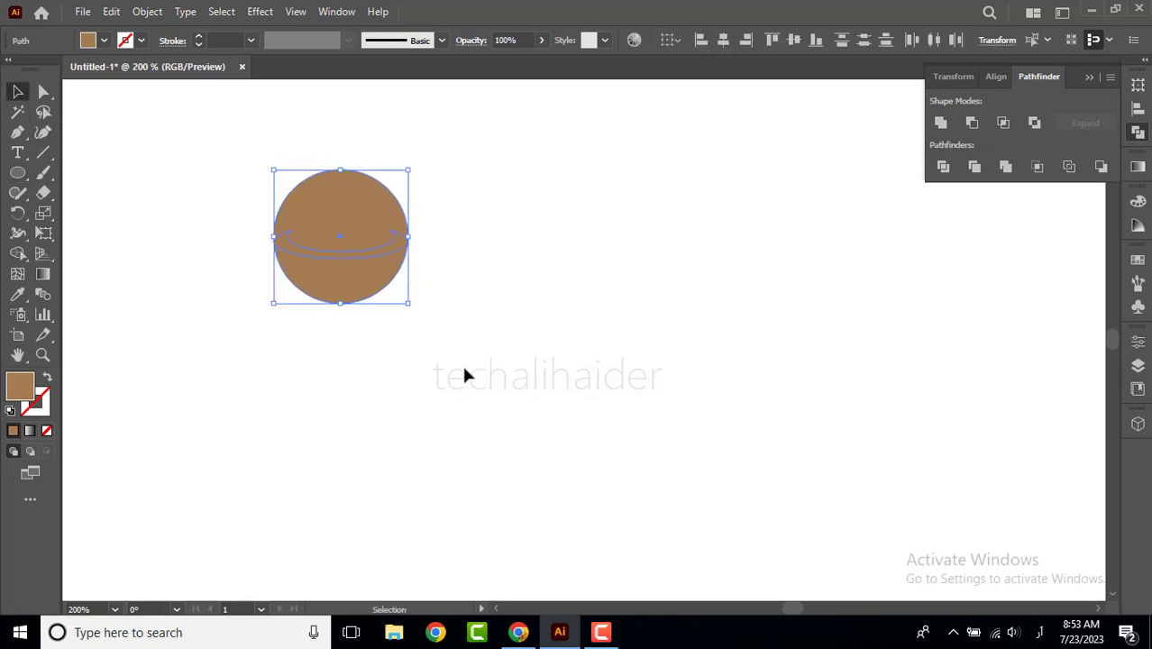
click(291, 316)
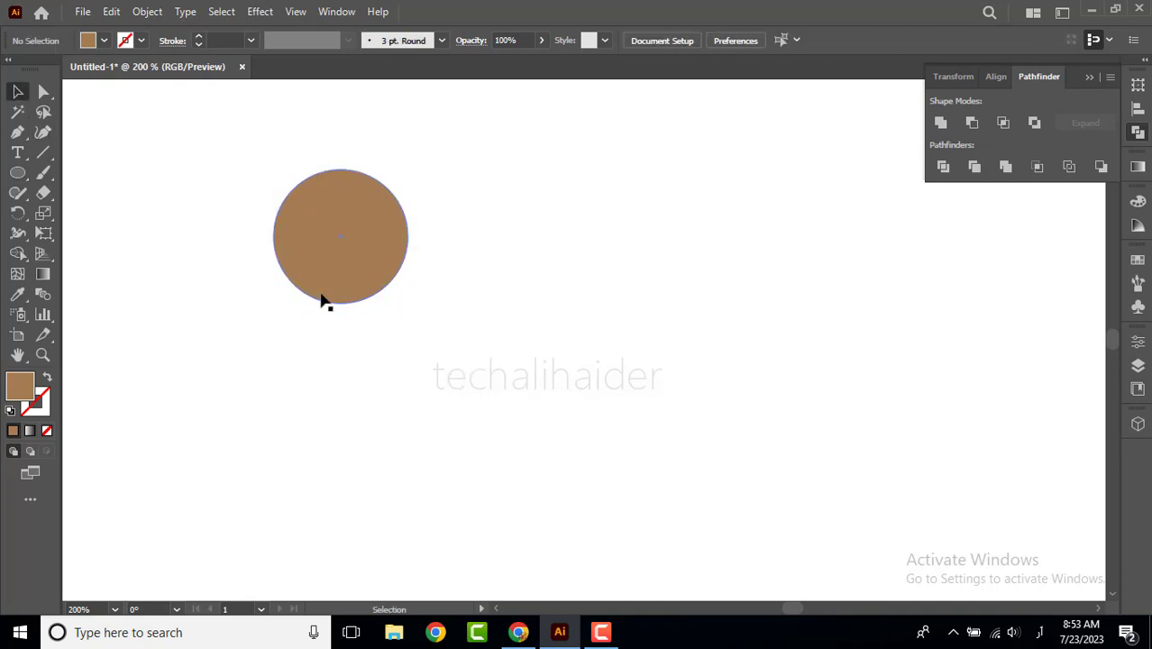
click(325, 298)
mouse_move(411, 306)
mouse_down()
mouse_move(401, 290)
mouse_move(416, 304)
mouse_up()
click(414, 322)
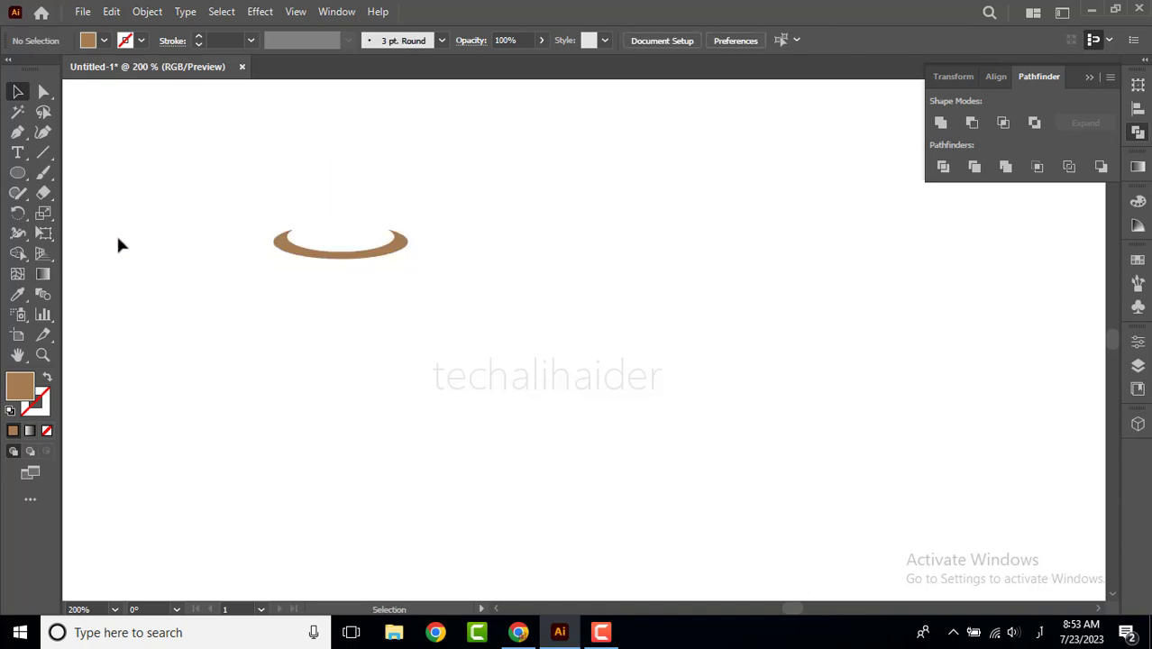
Step: Draw a nearly circular brown ellipse over the rim, matching the rim's full width
click(17, 172)
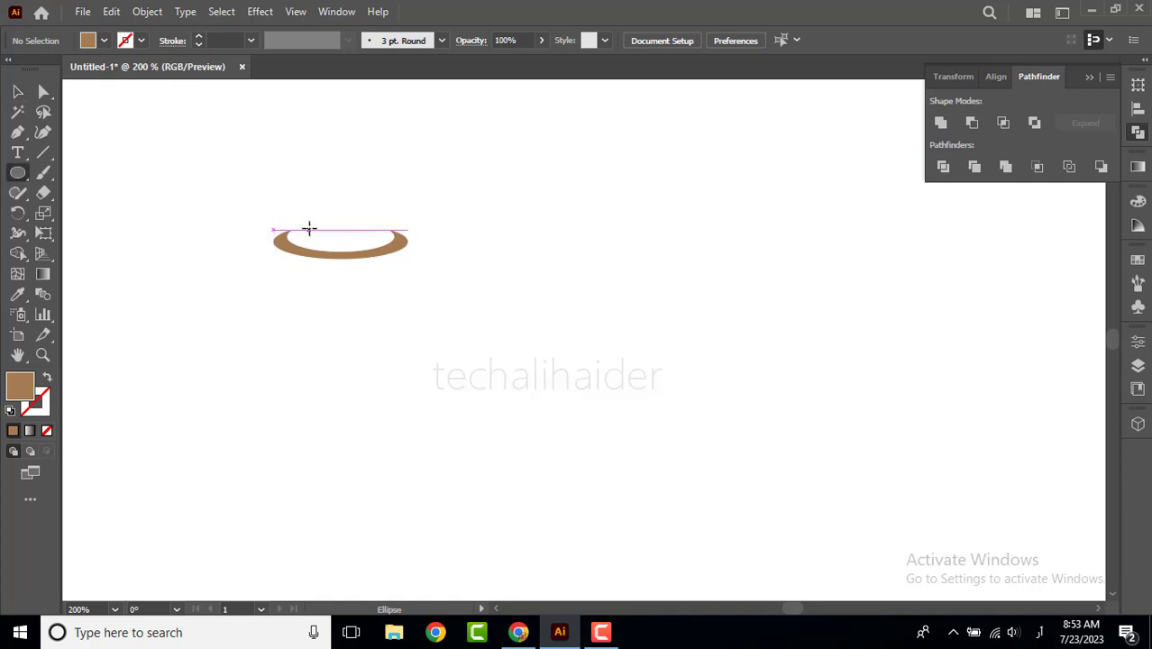
drag(273, 177, 405, 318)
click(17, 91)
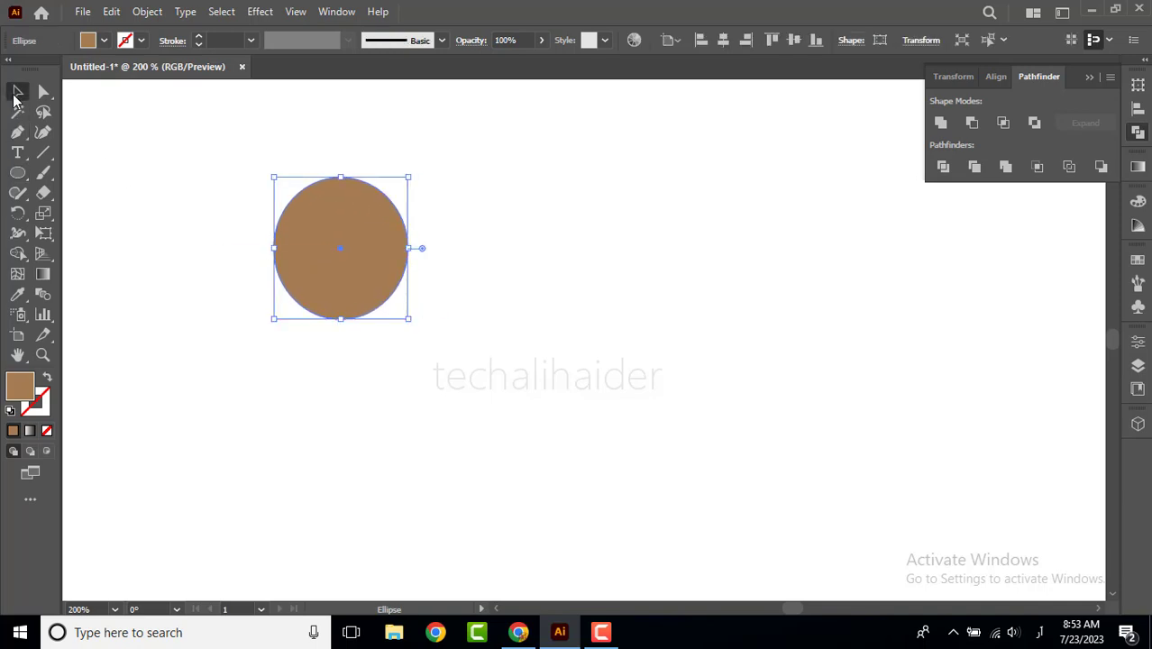
Step: Paste a copy of the large ellipse in front and scale it down about its centre
click(282, 236)
click(111, 11)
click(135, 93)
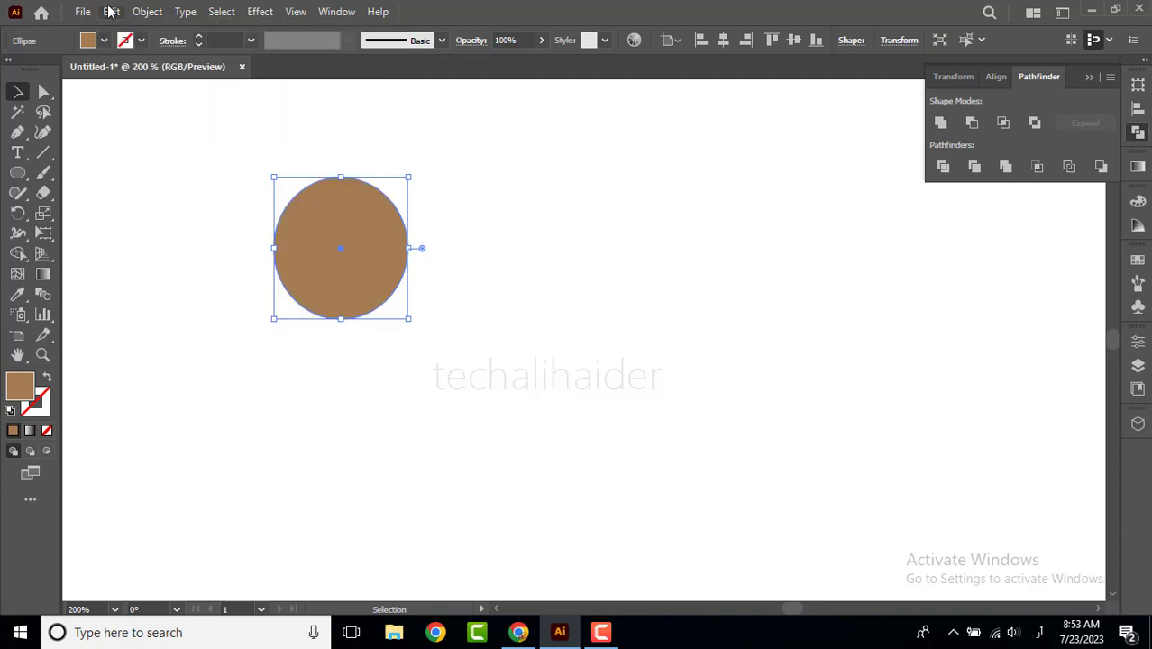
click(111, 11)
click(142, 129)
drag(407, 321, 402, 313)
Step: Try Minus Front on both large ellipses together with the rim, then undo it
drag(155, 170, 464, 335)
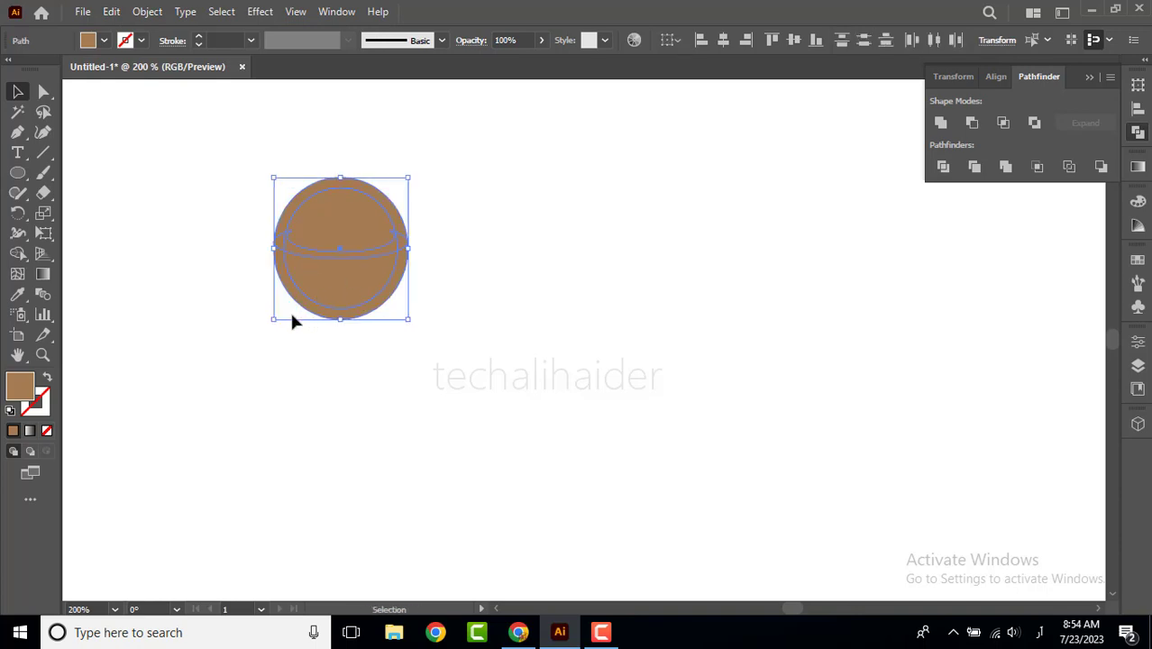
click(971, 122)
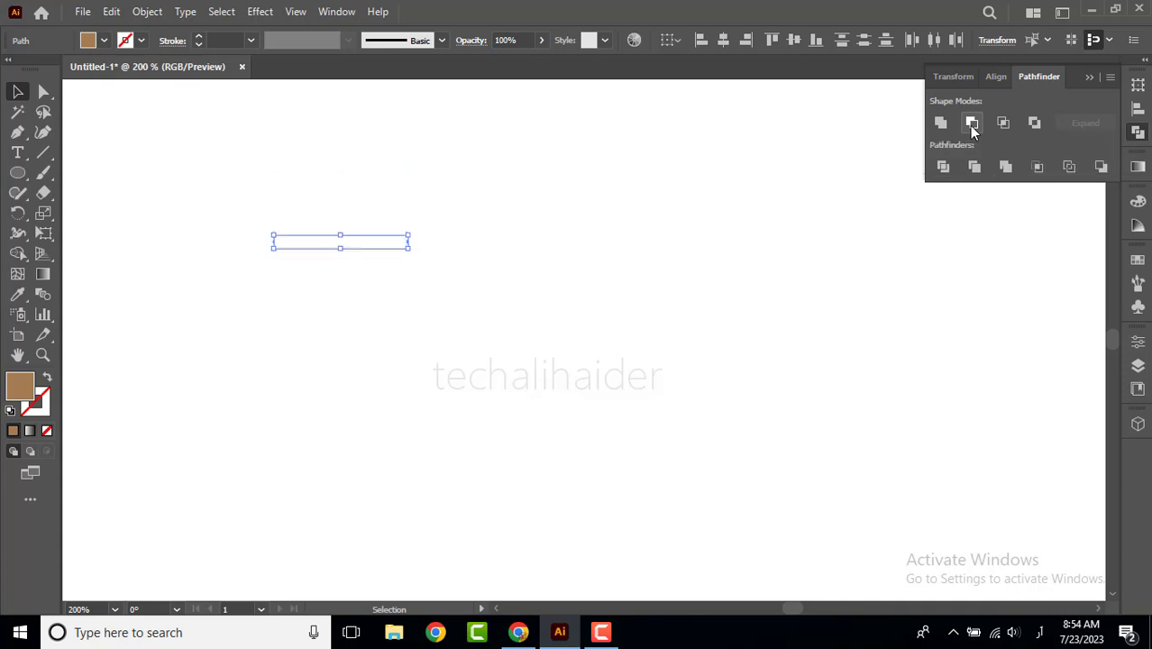
key(ctrl+z)
click(150, 255)
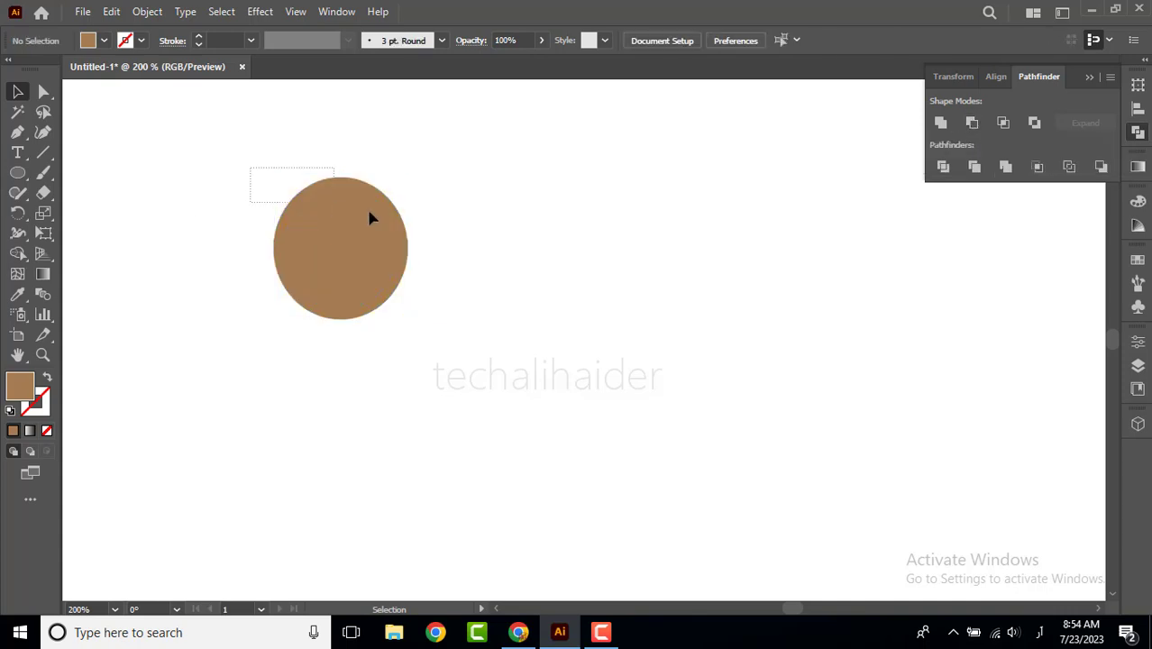
Step: Subtract the inner large ellipse from the outer one with Minus Front, leaving the rim out of the selection
drag(370, 218, 518, 224)
click(971, 123)
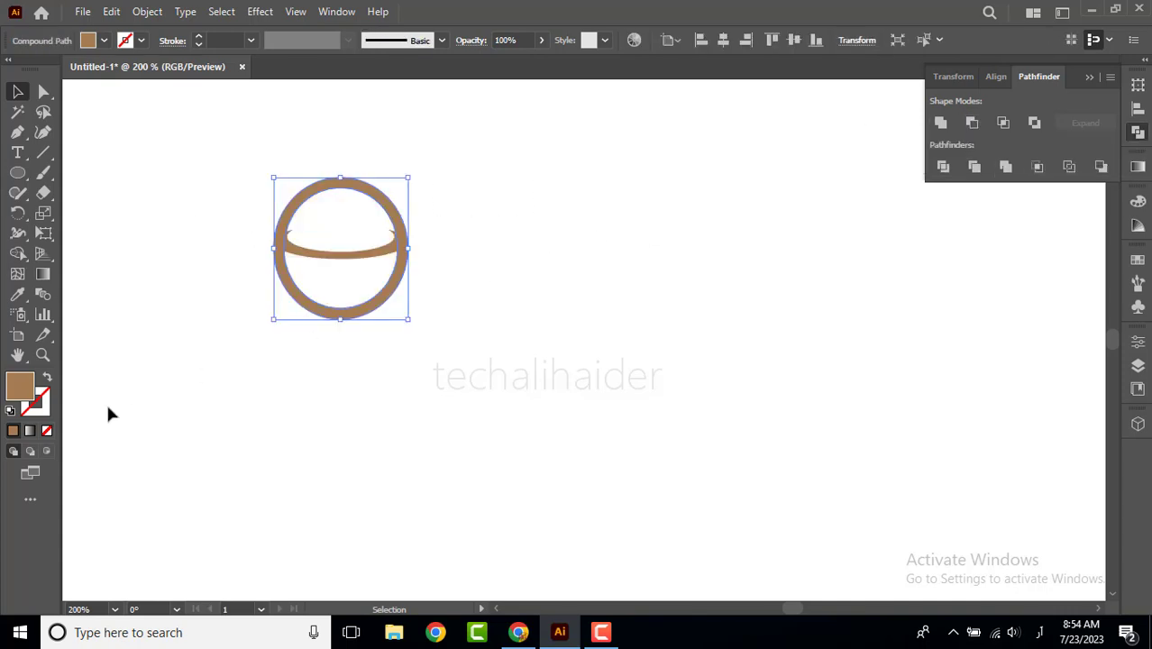
click(154, 403)
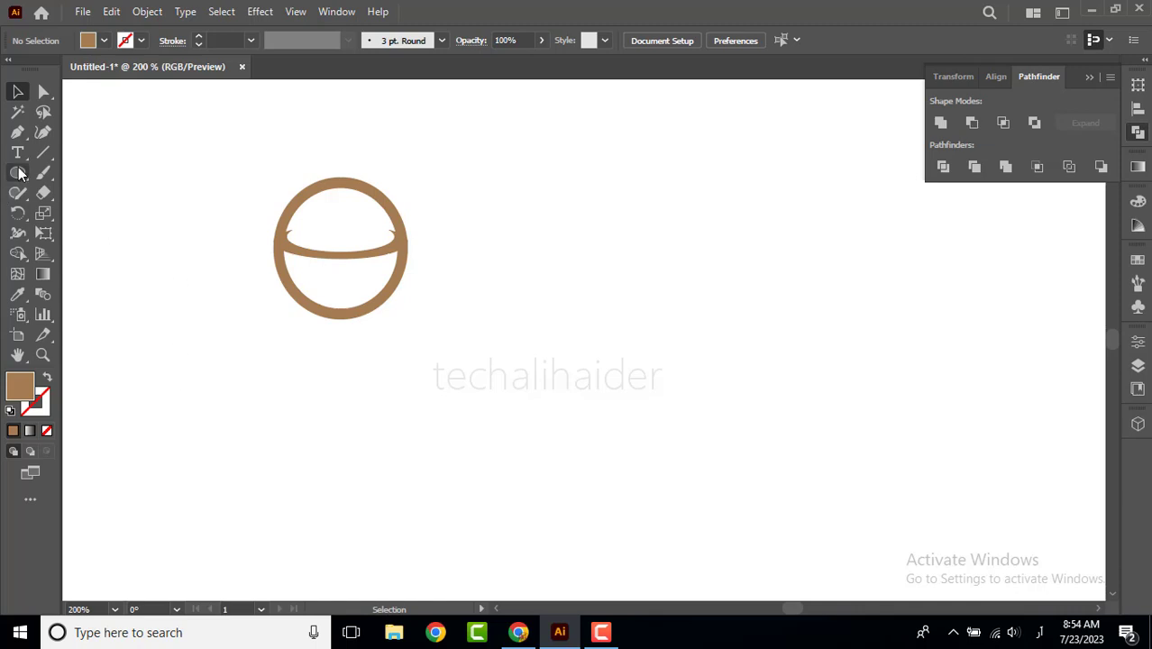
Step: Draw a rectangle over the ring's upper half and subtract it from the ring to leave a bowl-shaped cup body
drag(17, 172, 63, 174)
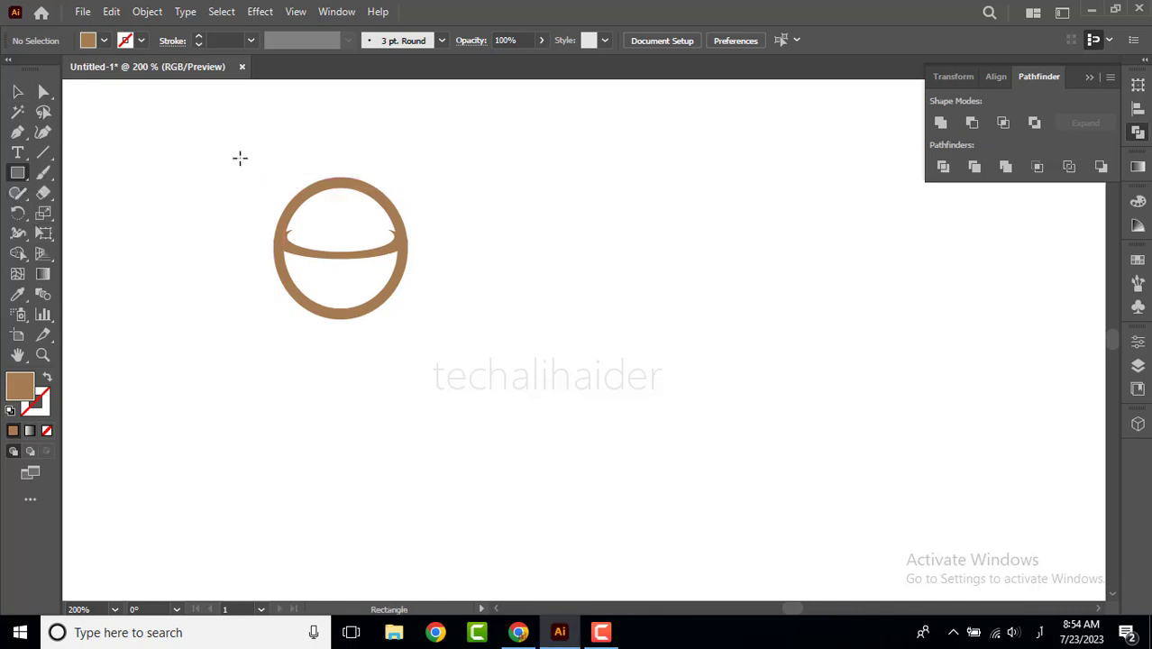
mouse_move(234, 154)
mouse_down()
mouse_move(411, 235)
mouse_move(473, 242)
mouse_up()
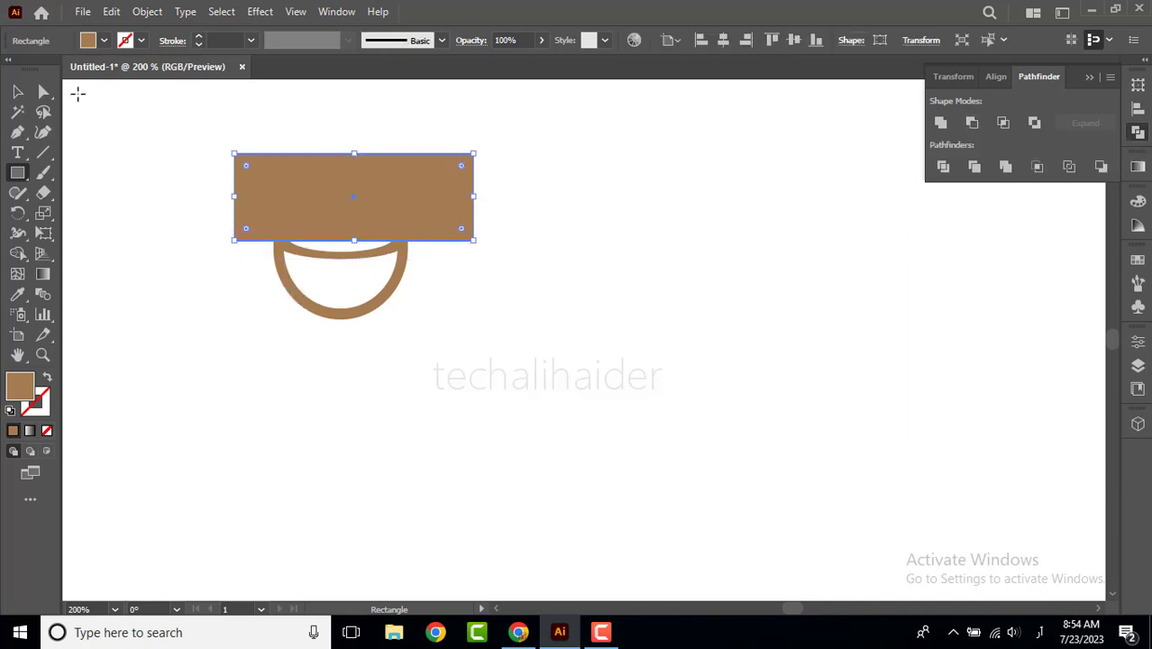
click(17, 91)
drag(190, 139, 502, 209)
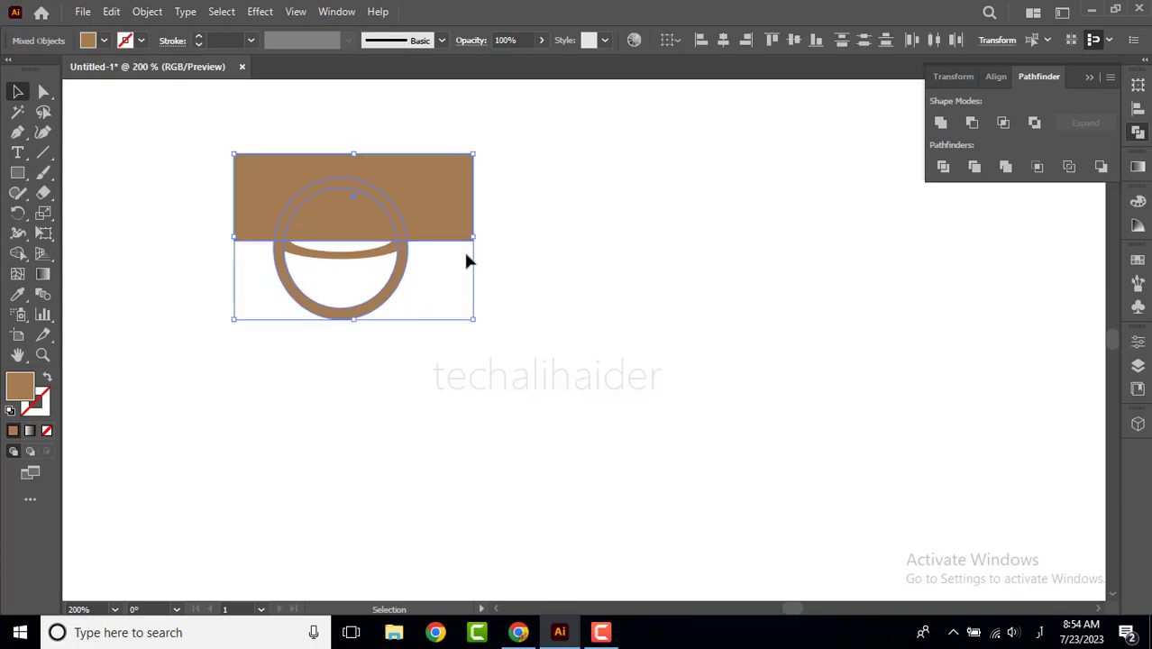
click(972, 123)
click(540, 403)
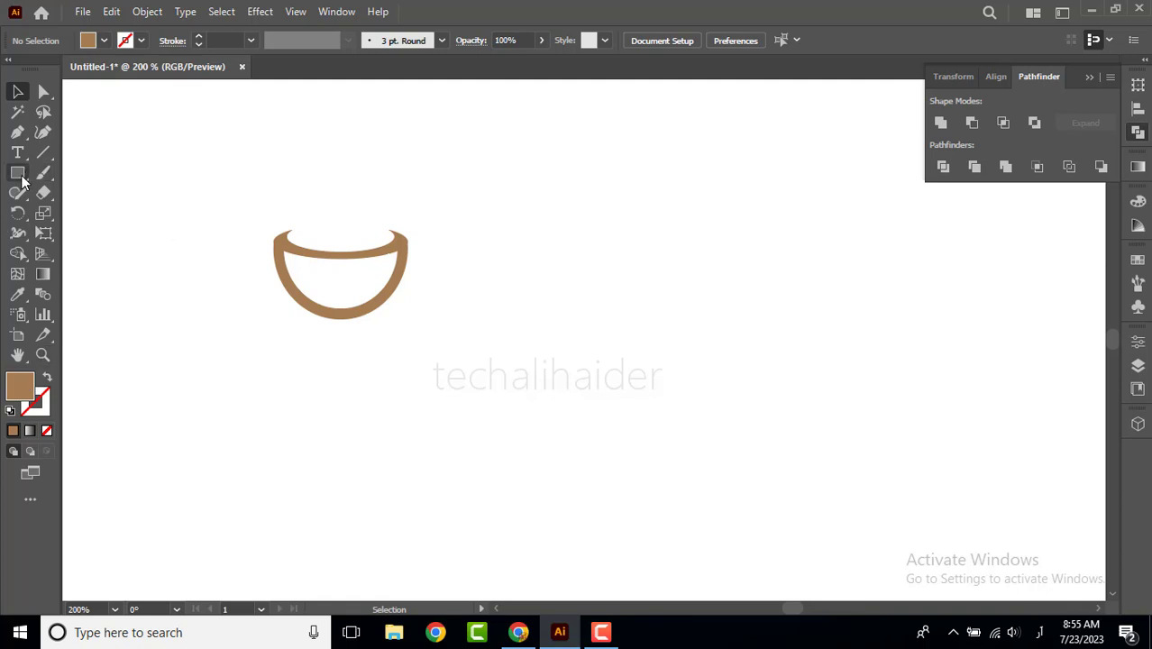
Step: Draw a flat saucer ellipse directly beneath the cup and widen it to match the cup's width
drag(17, 172, 81, 216)
click(81, 214)
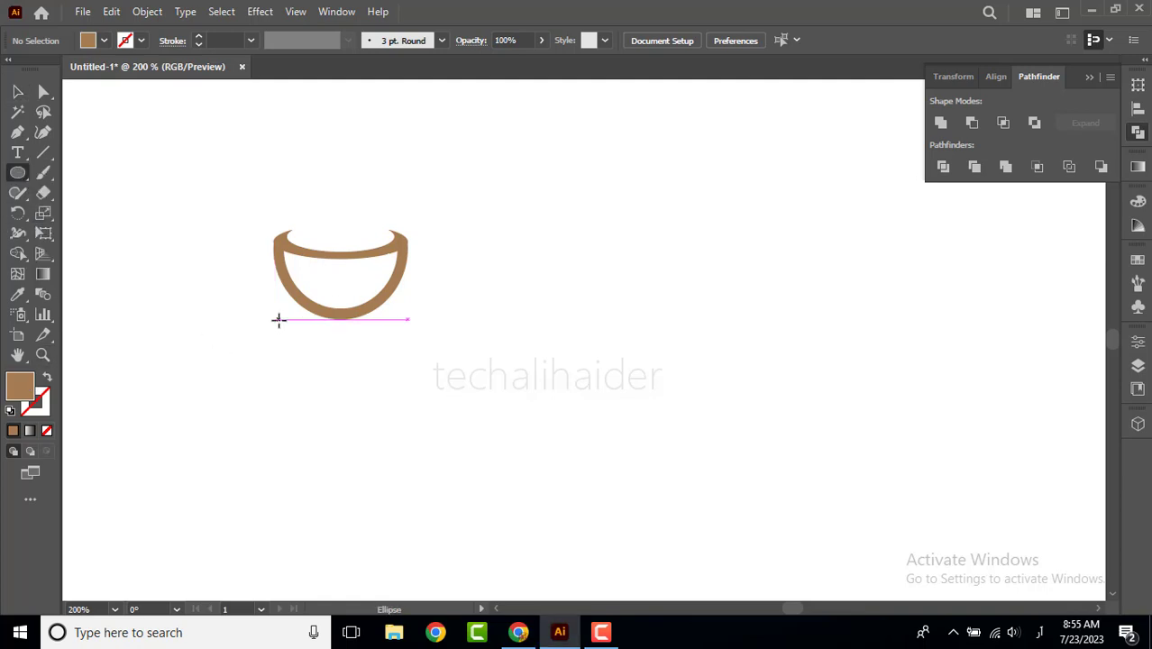
drag(277, 320, 406, 348)
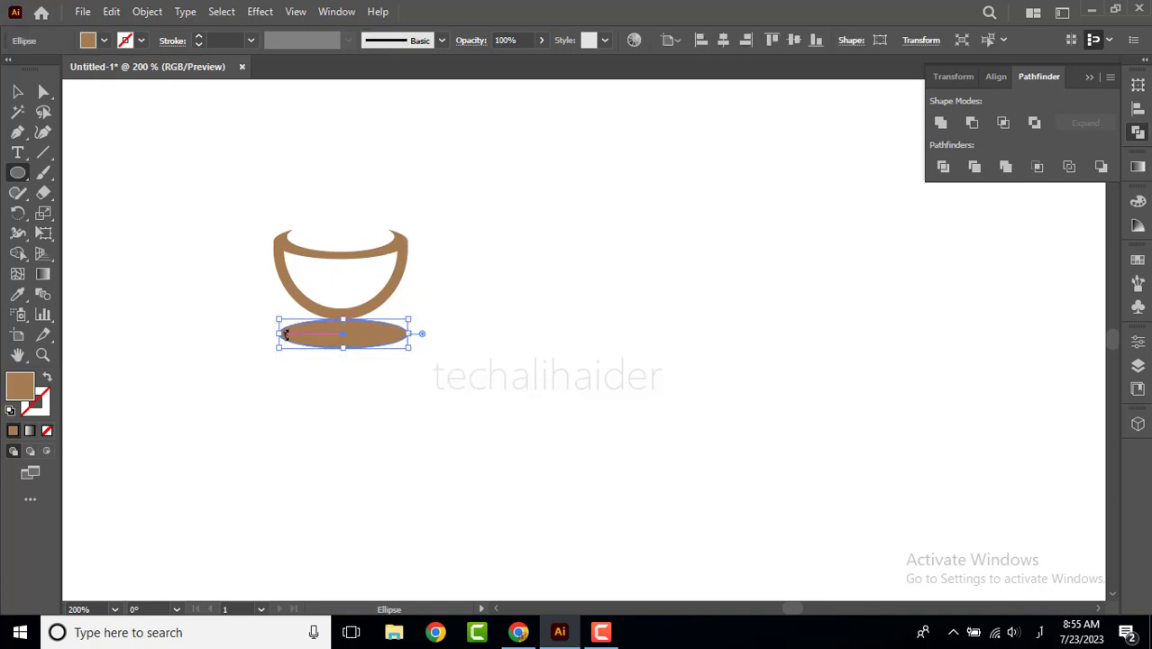
drag(285, 333, 273, 334)
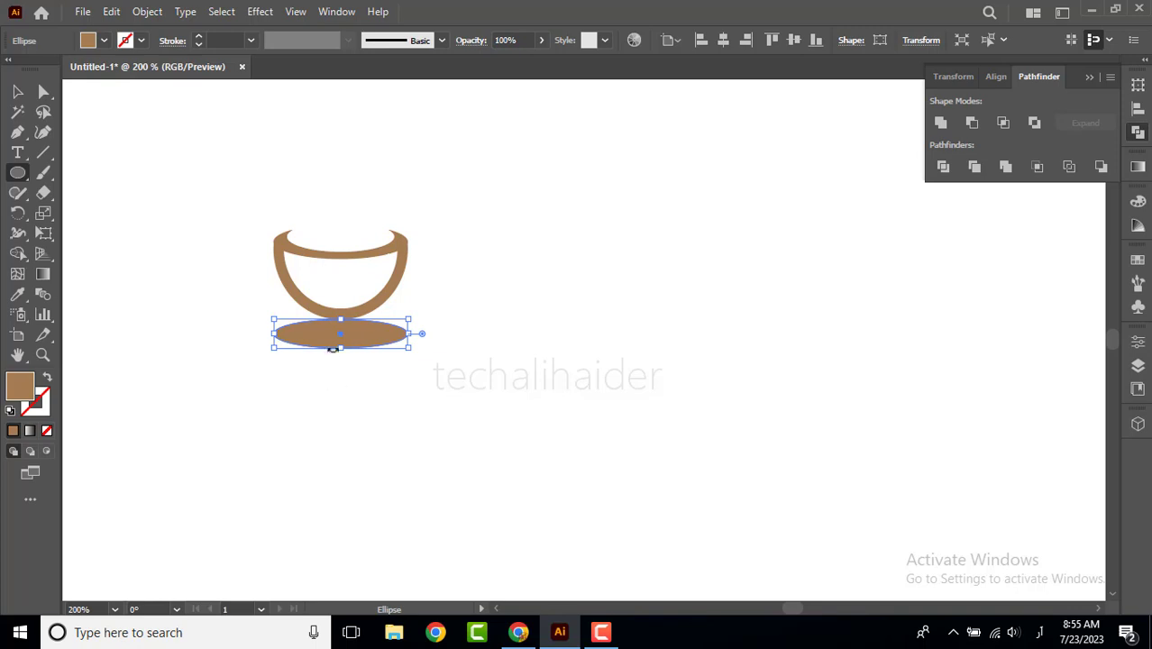
Step: Paste a copy of the saucer ellipse in front and scale it down, centred inside the original
click(115, 12)
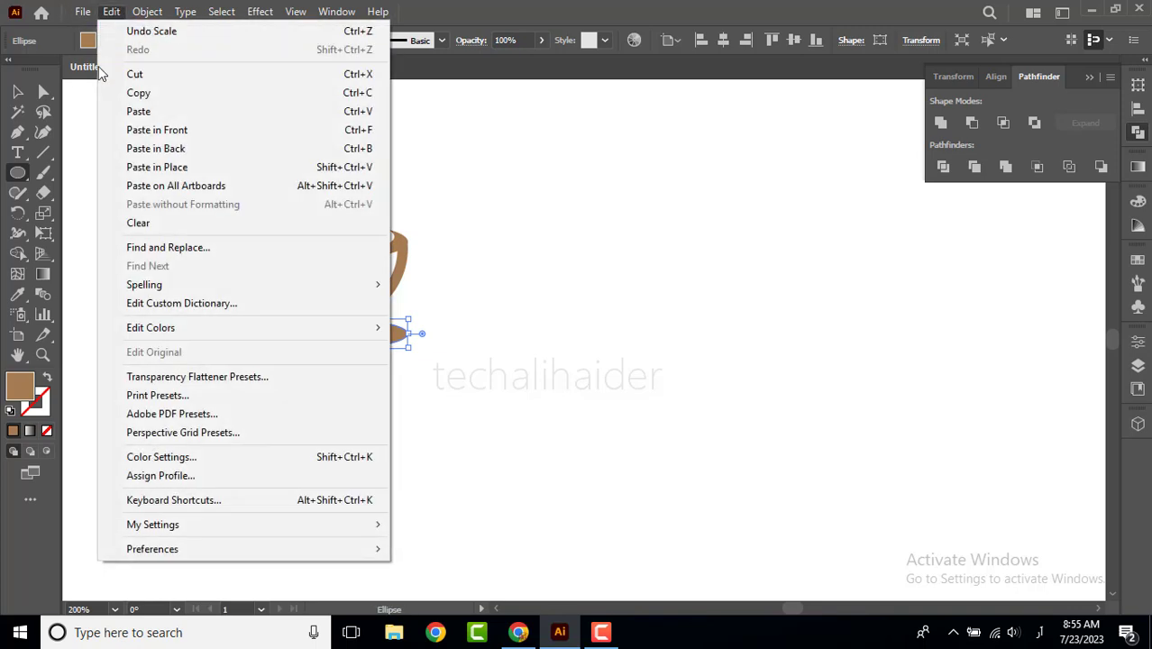
click(112, 11)
click(111, 12)
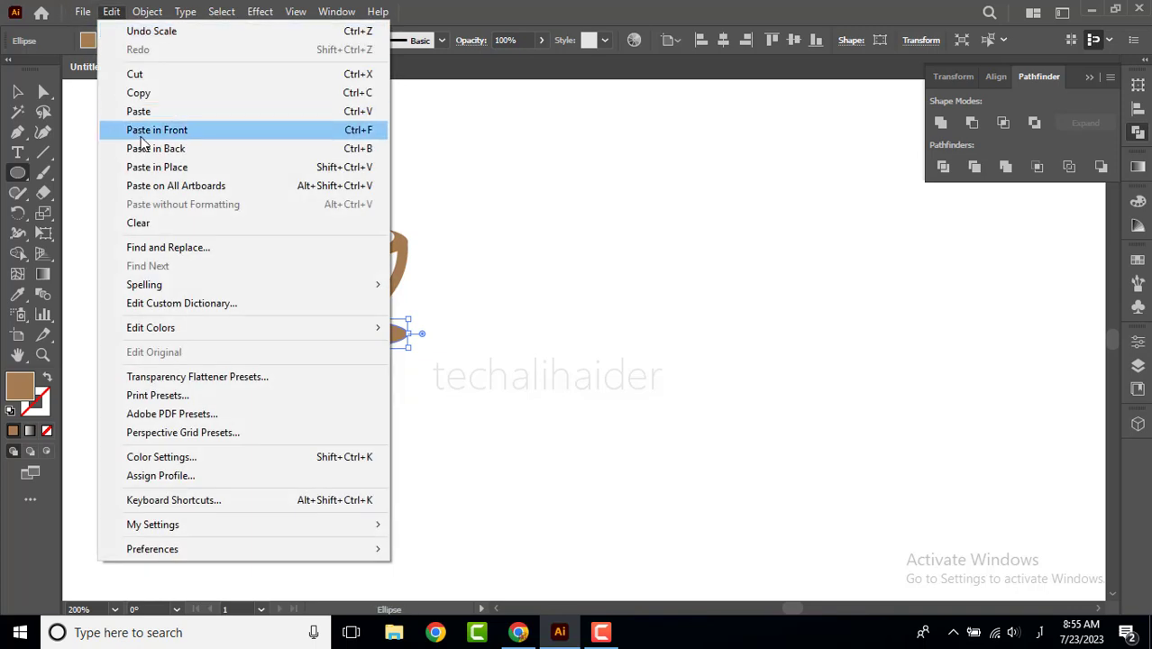
click(141, 135)
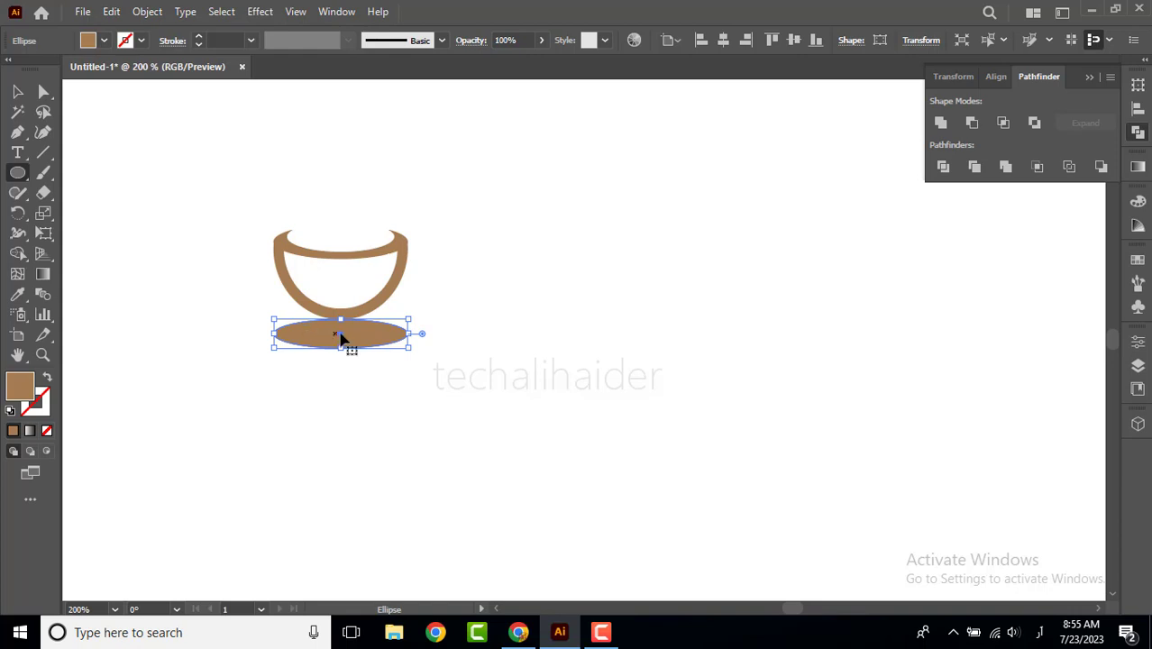
drag(341, 336, 397, 337)
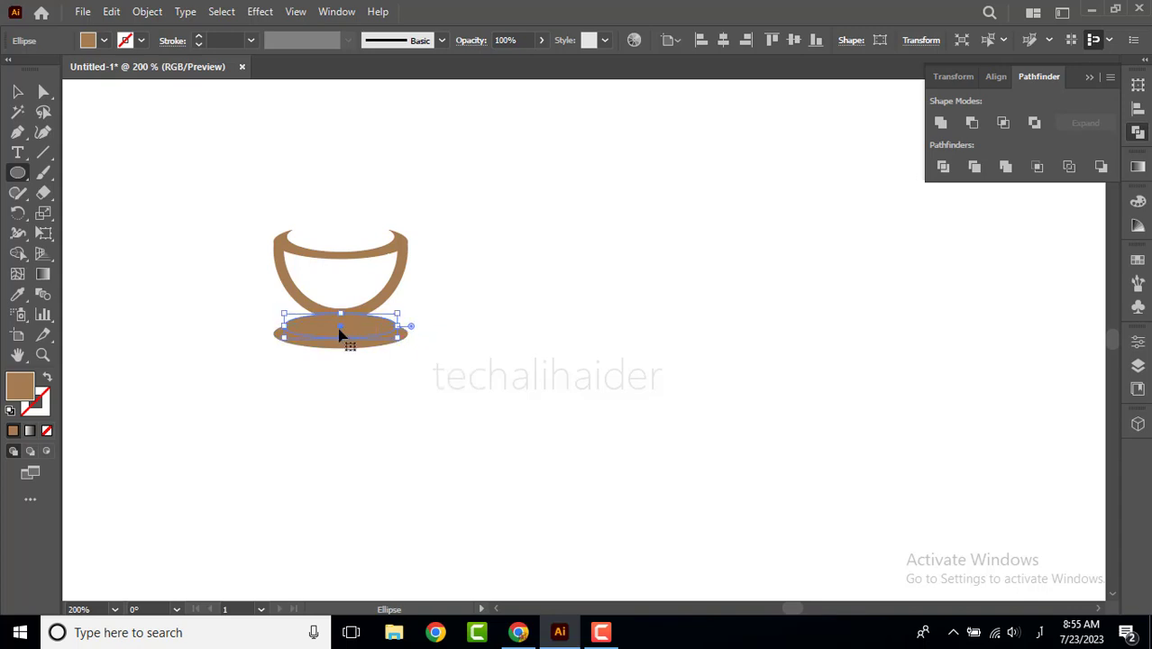
click(341, 334)
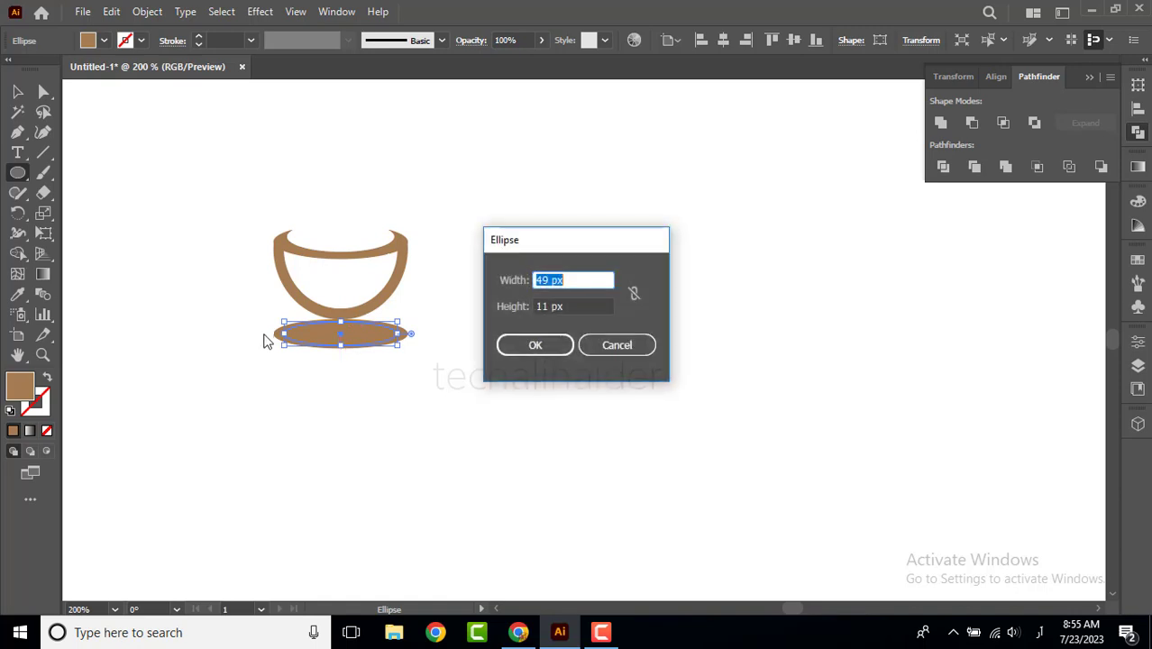
click(636, 349)
Step: Cut the inner ellipse out of the saucer with Exclude and move the saucer ring up against the cup's base
click(17, 91)
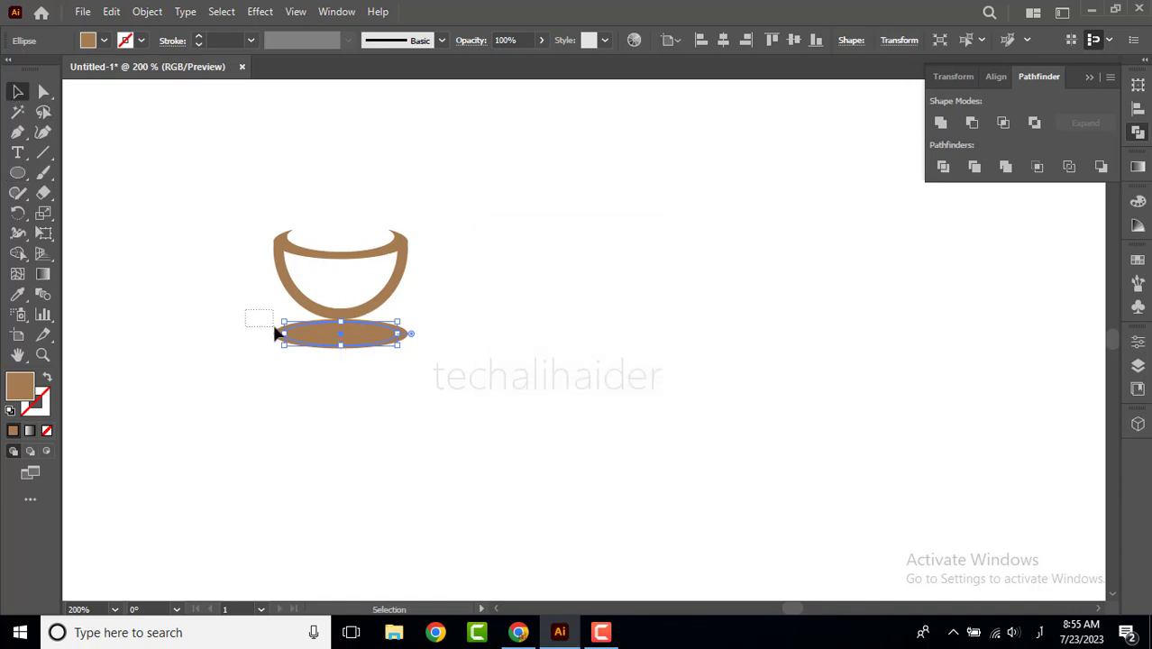
drag(275, 333, 289, 351)
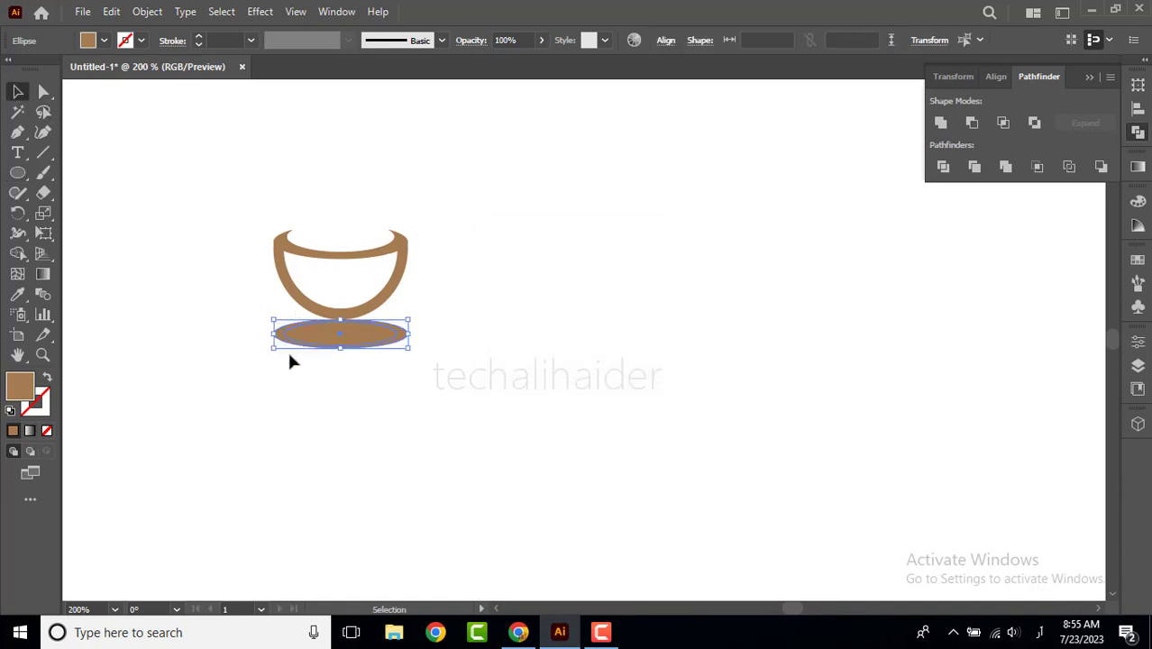
click(1034, 123)
click(295, 407)
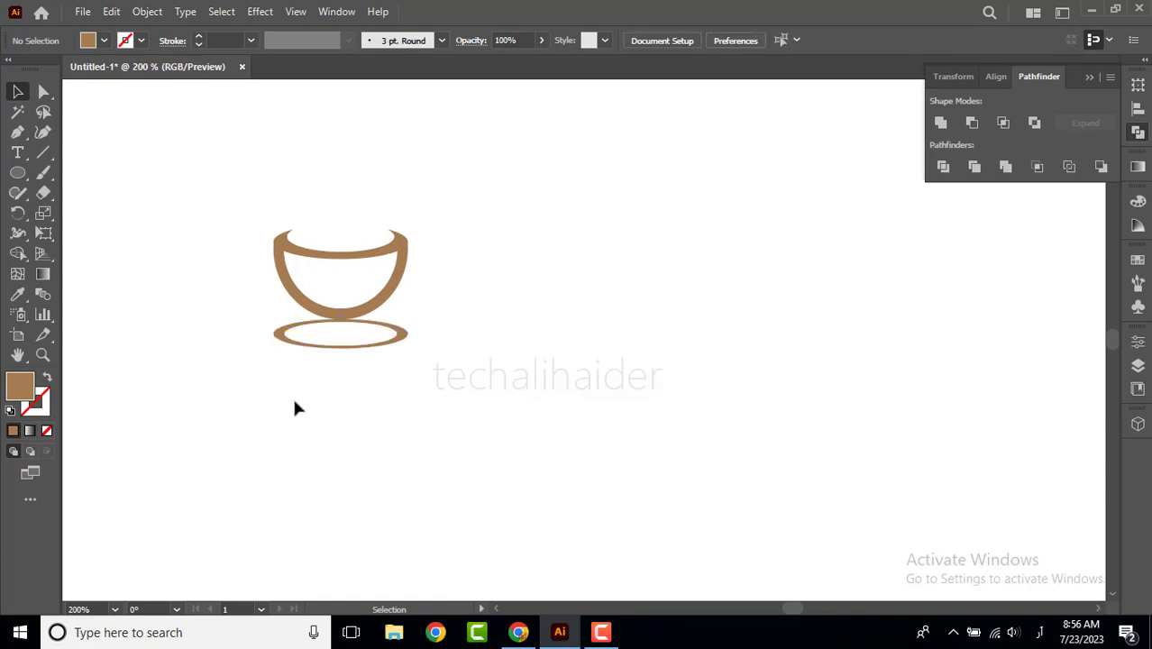
drag(277, 341, 279, 335)
click(257, 391)
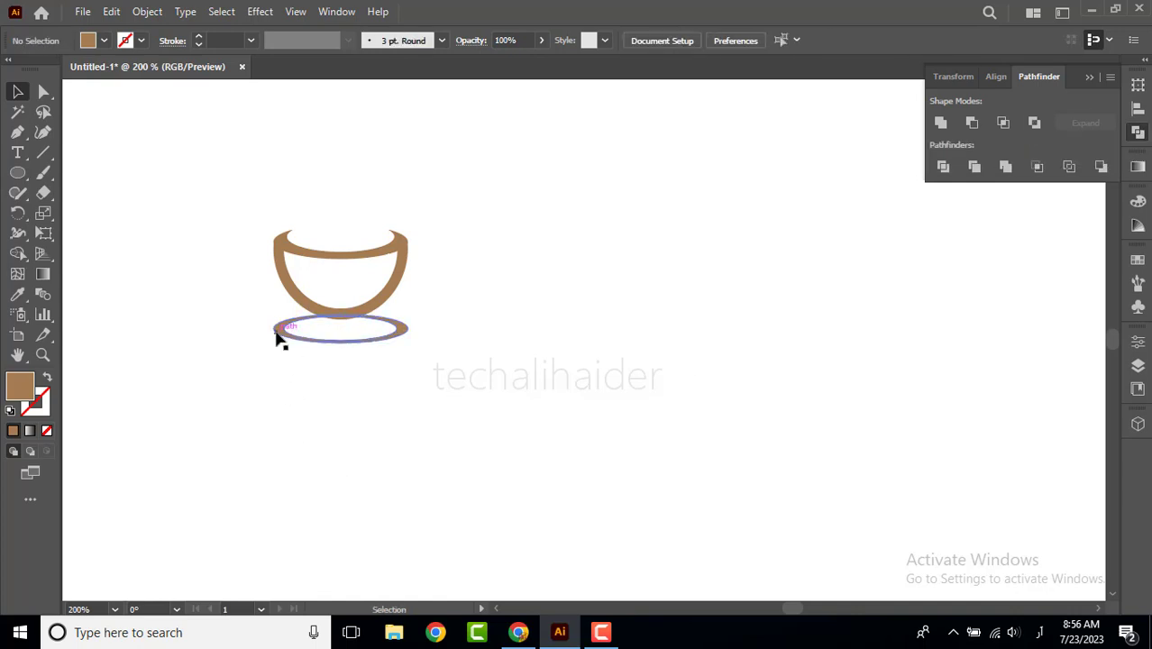
Step: Paste a copy of the saucer ring behind it, scaled down and placed slightly lower, centred under the original
click(278, 334)
click(111, 11)
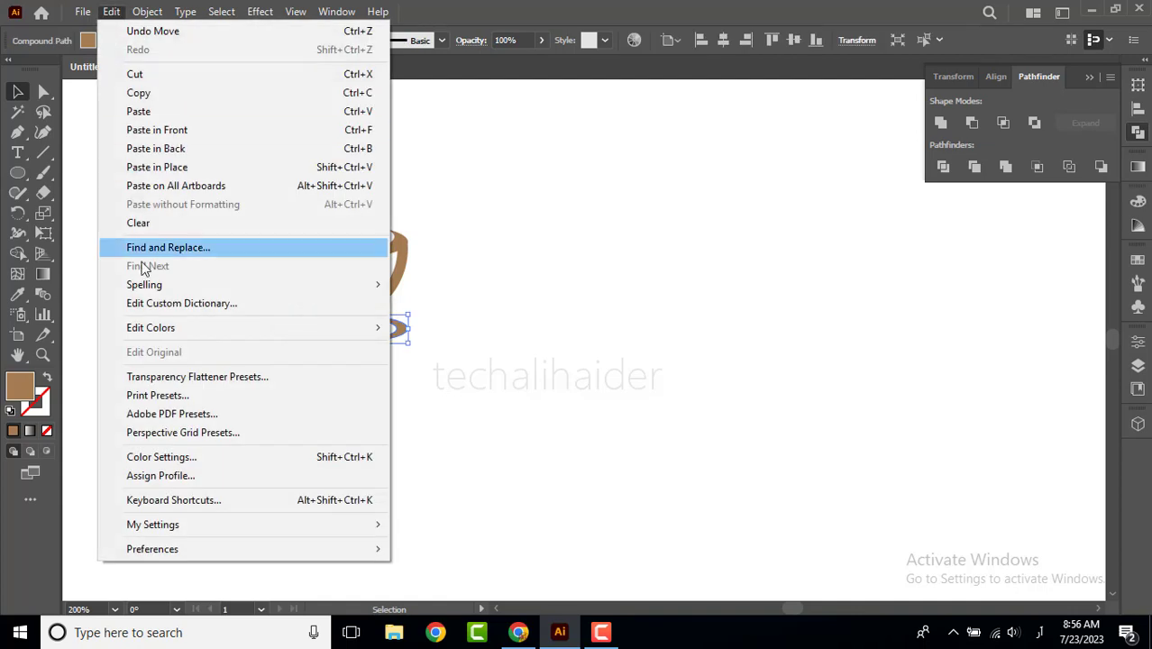
click(138, 93)
click(111, 10)
click(143, 149)
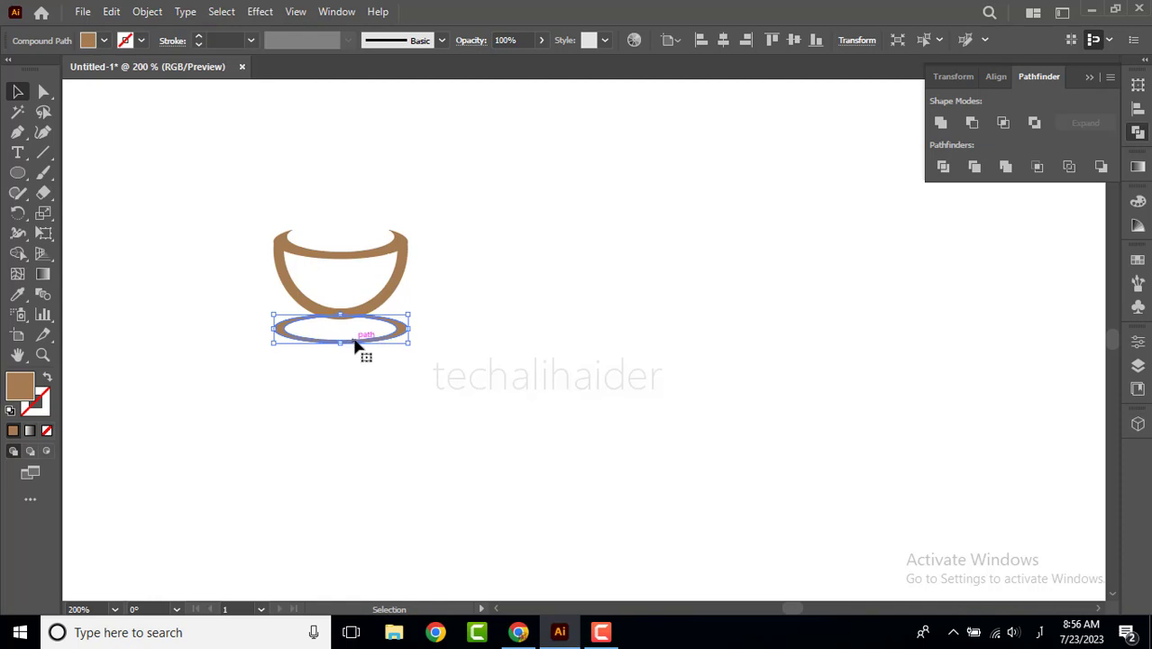
drag(358, 342, 406, 357)
Step: Remove the part of the lower ring overlapping the upper ring's opening with Shape Builder, and move the saucer up against the cup's base
drag(255, 331, 296, 362)
click(19, 253)
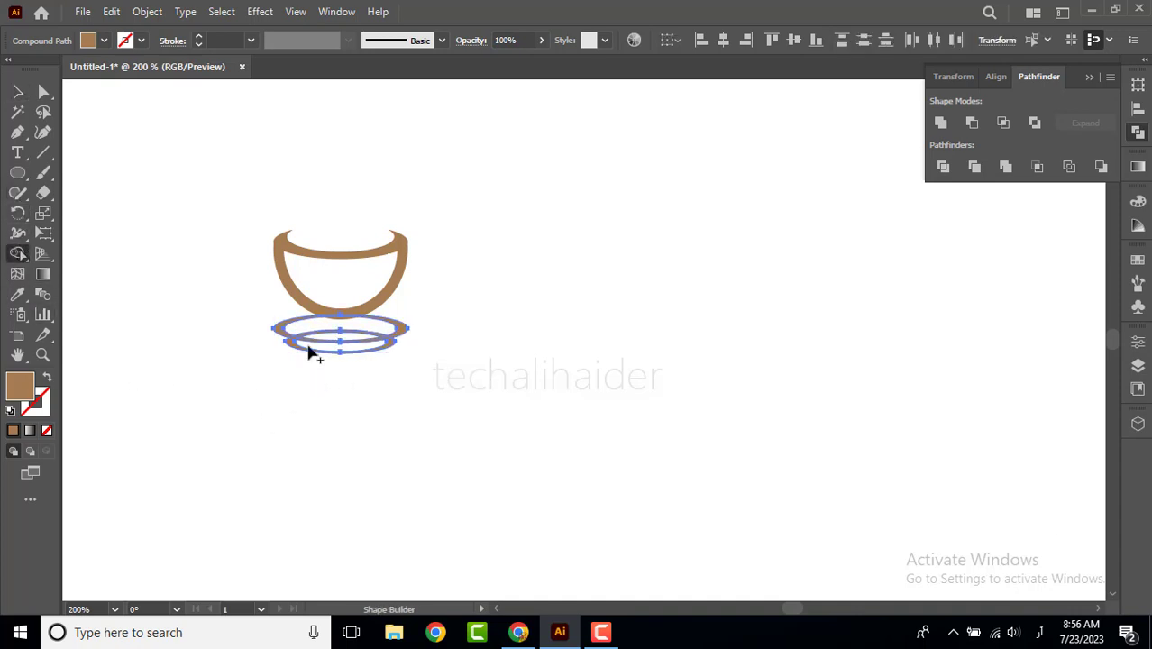
click(332, 339)
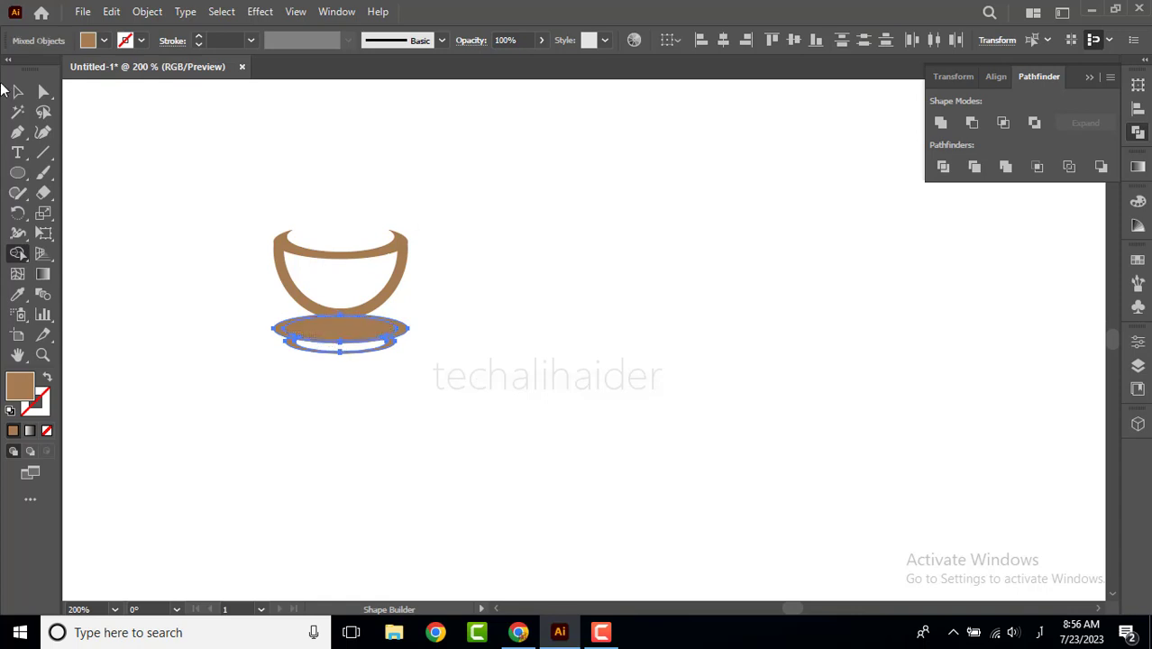
click(17, 91)
click(226, 458)
click(334, 334)
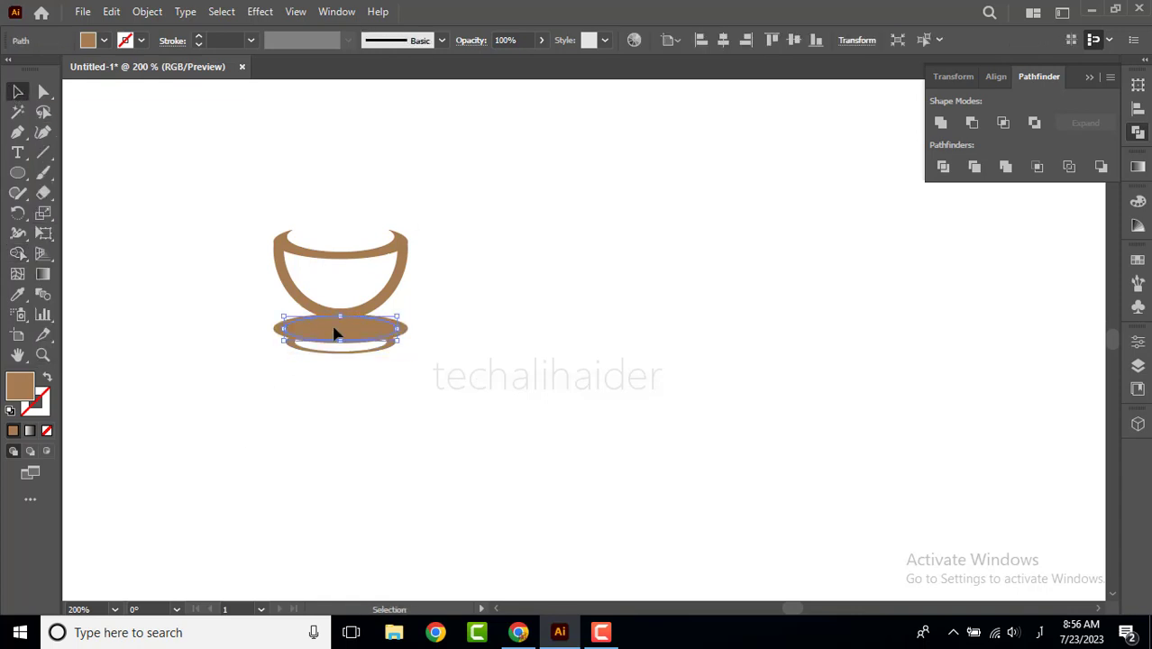
key(Delete)
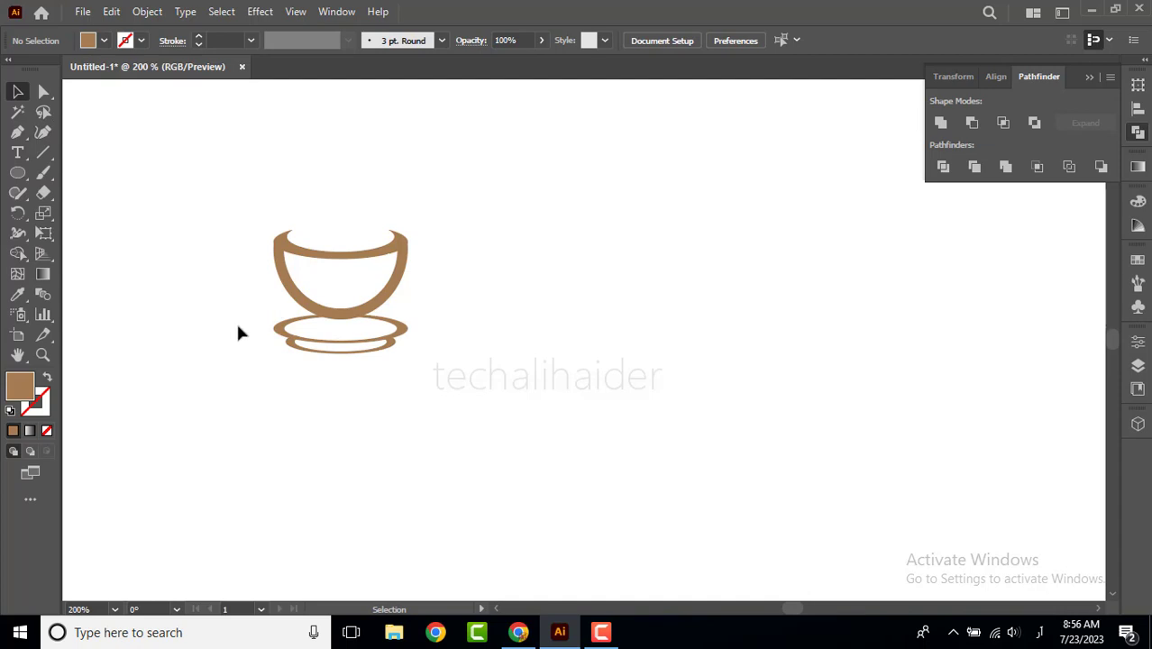
drag(319, 357, 350, 337)
click(275, 534)
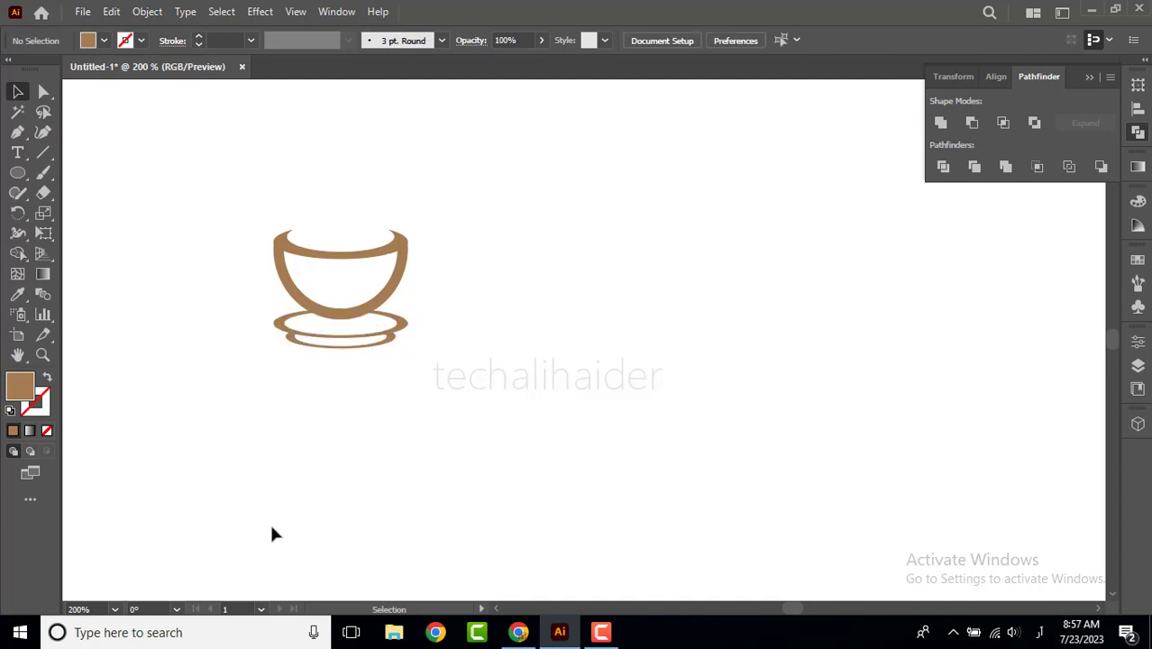
Step: Draw a circle beside the cup and overlap it with a pasted, slightly smaller copy offset to the left
click(17, 172)
drag(458, 241, 516, 298)
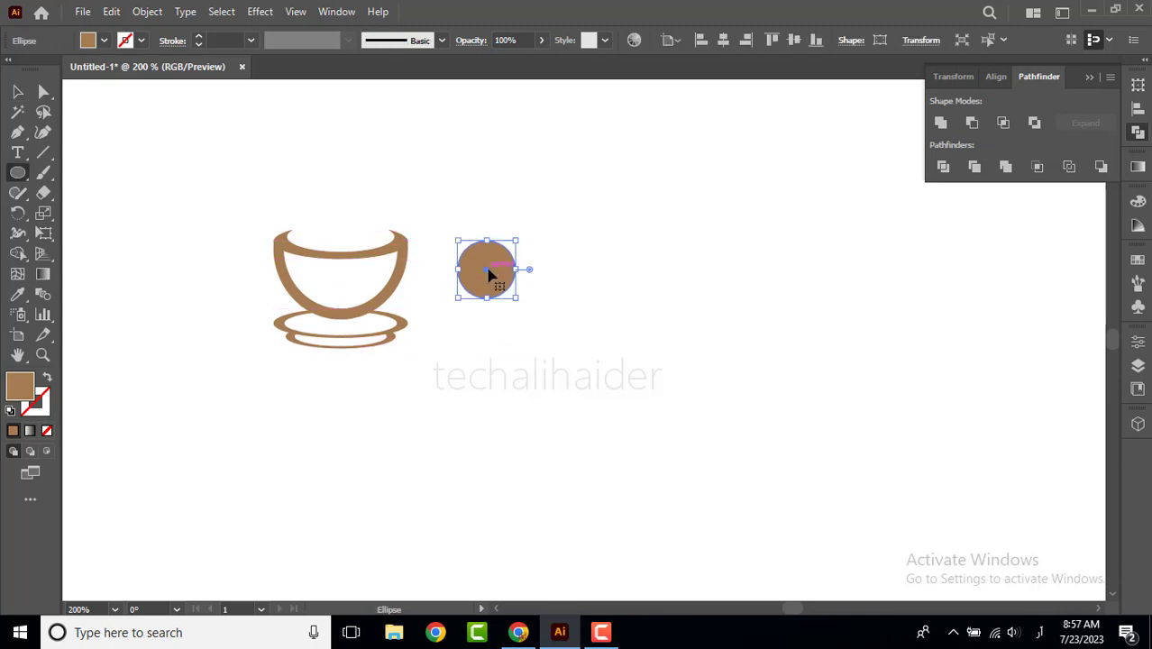
click(111, 11)
click(138, 92)
click(111, 11)
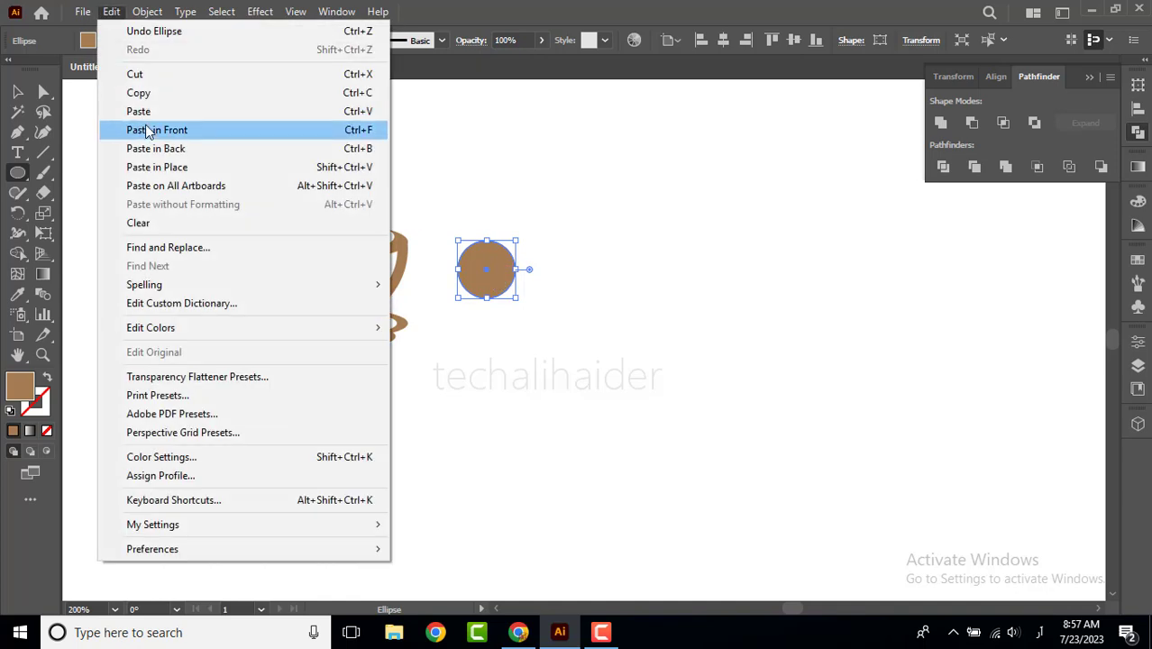
click(145, 112)
drag(584, 340, 479, 275)
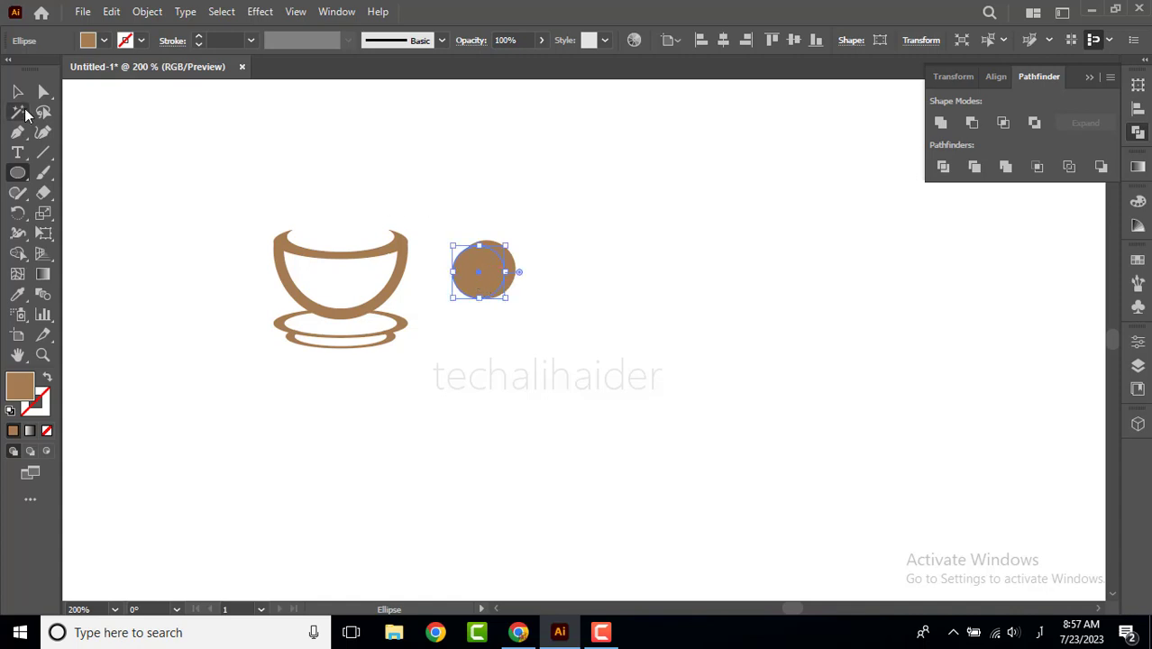
Step: Cut the smaller circle out of the larger one with Shape Builder and attach the remaining crescent to the cup's right side as a handle
click(17, 91)
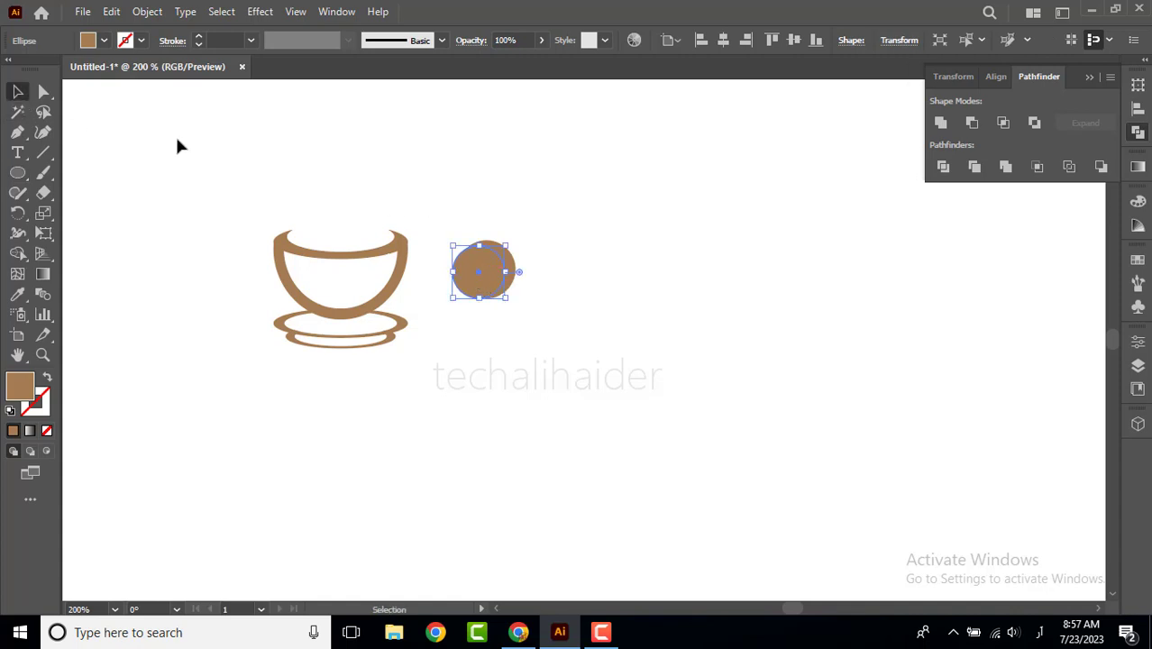
click(17, 253)
drag(444, 288, 453, 283)
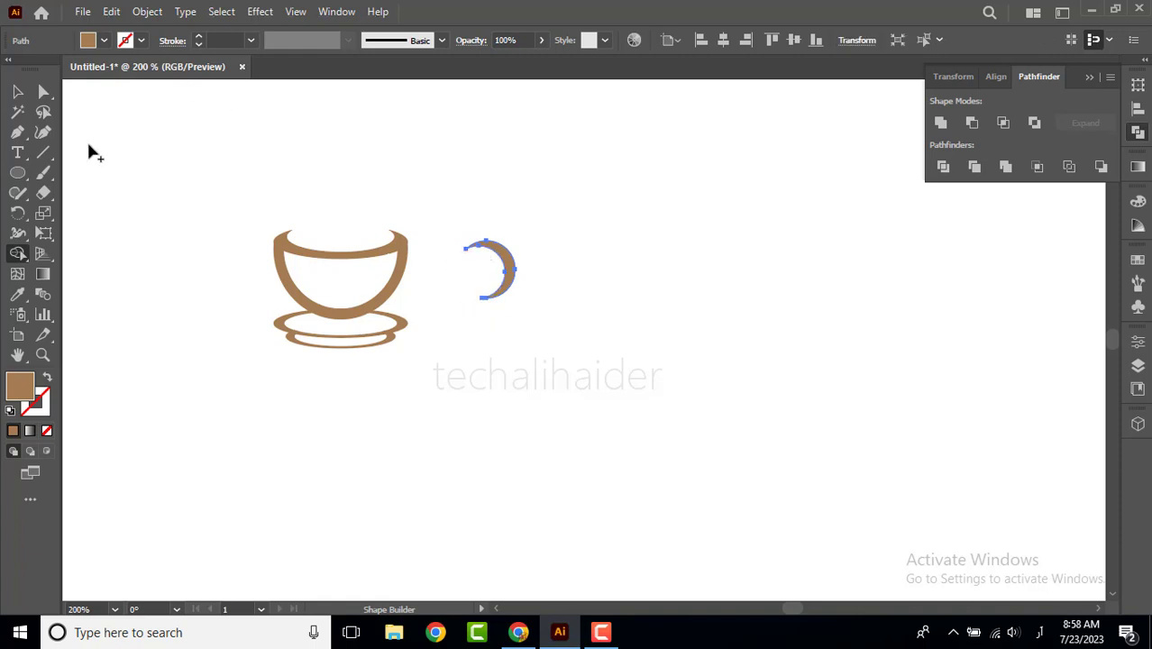
click(17, 91)
drag(502, 270, 435, 273)
click(584, 363)
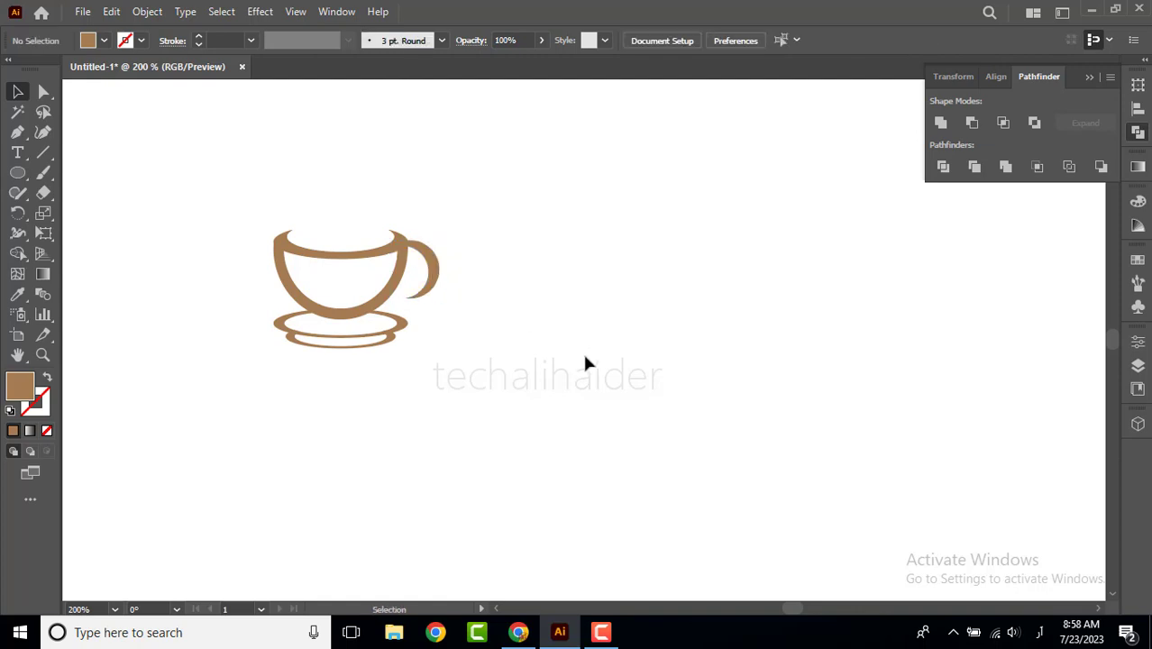
Step: Draw a closed, S-curved steam wisp rising from the cup's opening with the Pen tool
click(17, 132)
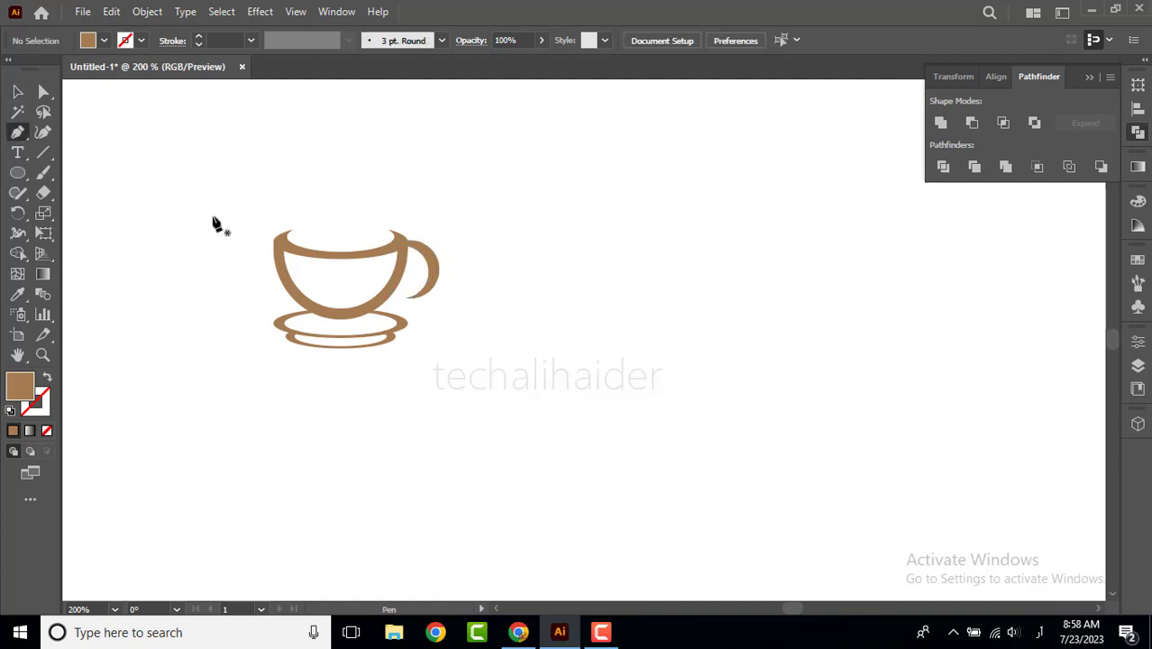
click(334, 167)
mouse_move(318, 211)
mouse_down()
mouse_move(336, 233)
mouse_move(325, 229)
mouse_move(315, 252)
mouse_move(326, 248)
mouse_move(337, 268)
mouse_move(335, 206)
mouse_up()
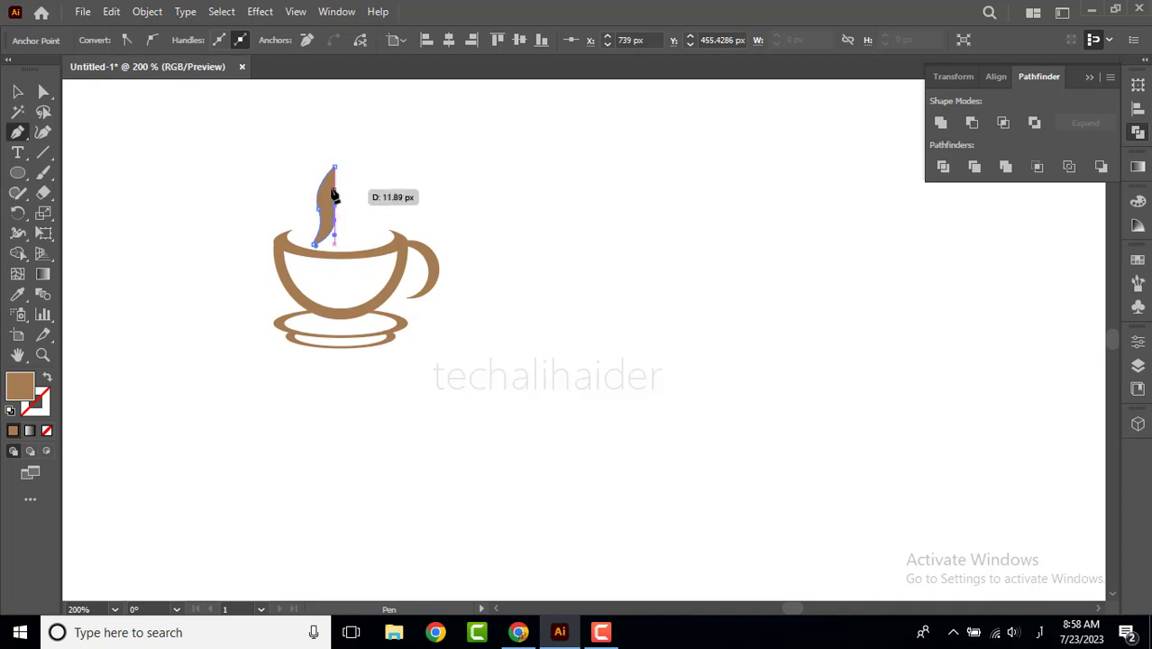
click(335, 167)
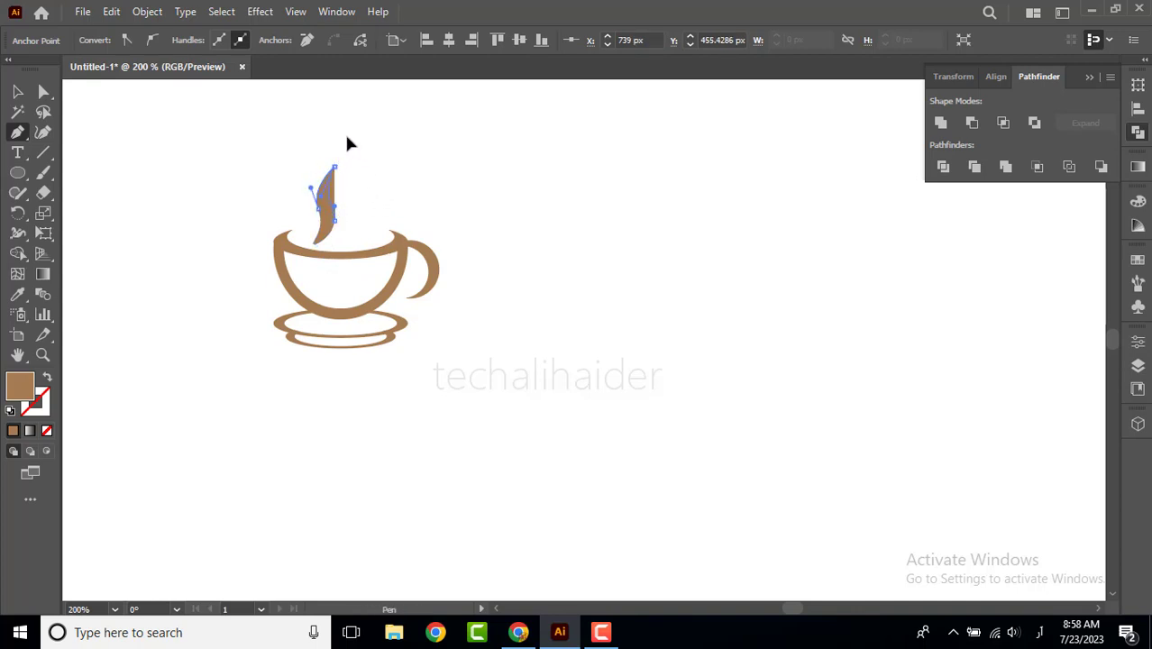
drag(349, 136, 349, 137)
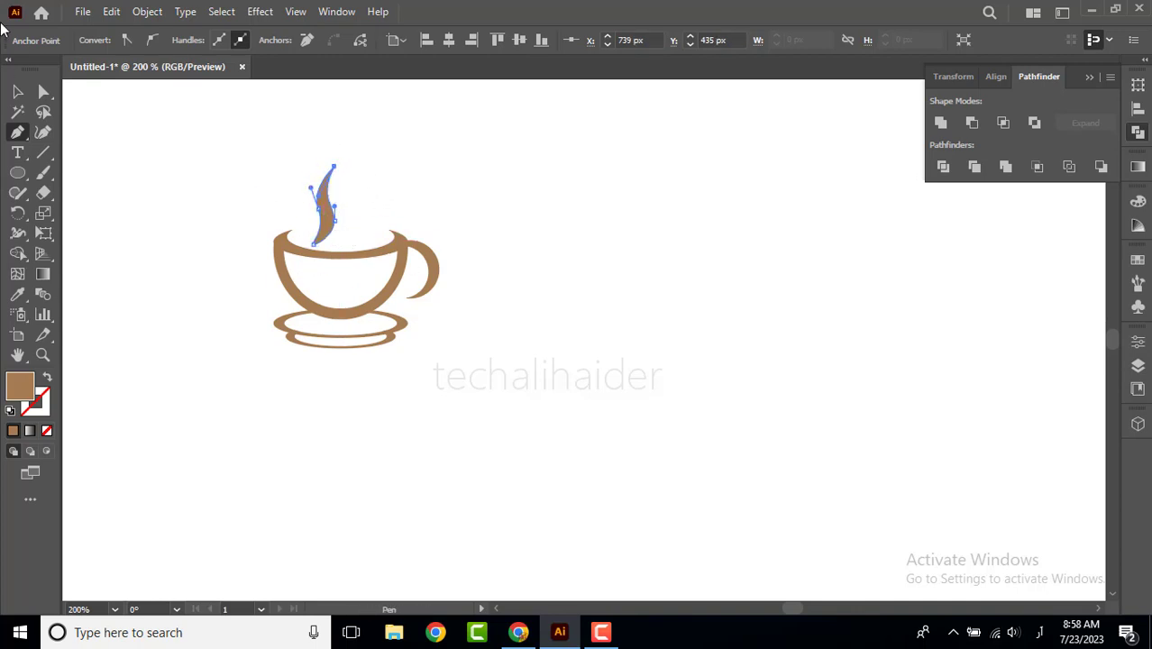
Step: Make the steam wisp narrower and shorter, and duplicate it to form three staggered wisps above the cup
click(18, 94)
click(329, 236)
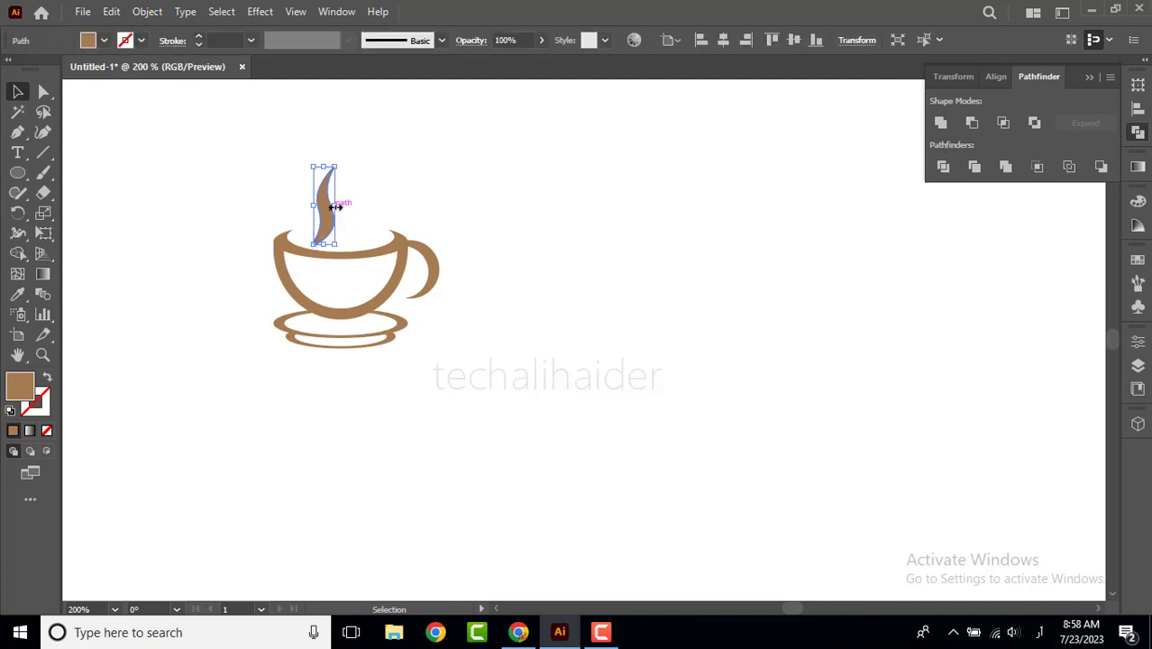
drag(332, 206, 326, 206)
drag(318, 167, 320, 186)
mouse_move(317, 226)
mouse_down()
mouse_move(353, 213)
mouse_move(323, 206)
mouse_move(351, 167)
mouse_move(343, 160)
mouse_up()
click(350, 222)
click(362, 242)
Step: Scale the whole cup, saucer and steam artwork up to about 121 by 151 px and move it to the middle of the canvas
mouse_move(356, 215)
mouse_down()
mouse_move(343, 188)
mouse_move(353, 216)
mouse_move(342, 243)
mouse_move(514, 397)
mouse_move(442, 355)
mouse_move(522, 442)
mouse_up()
click(178, 335)
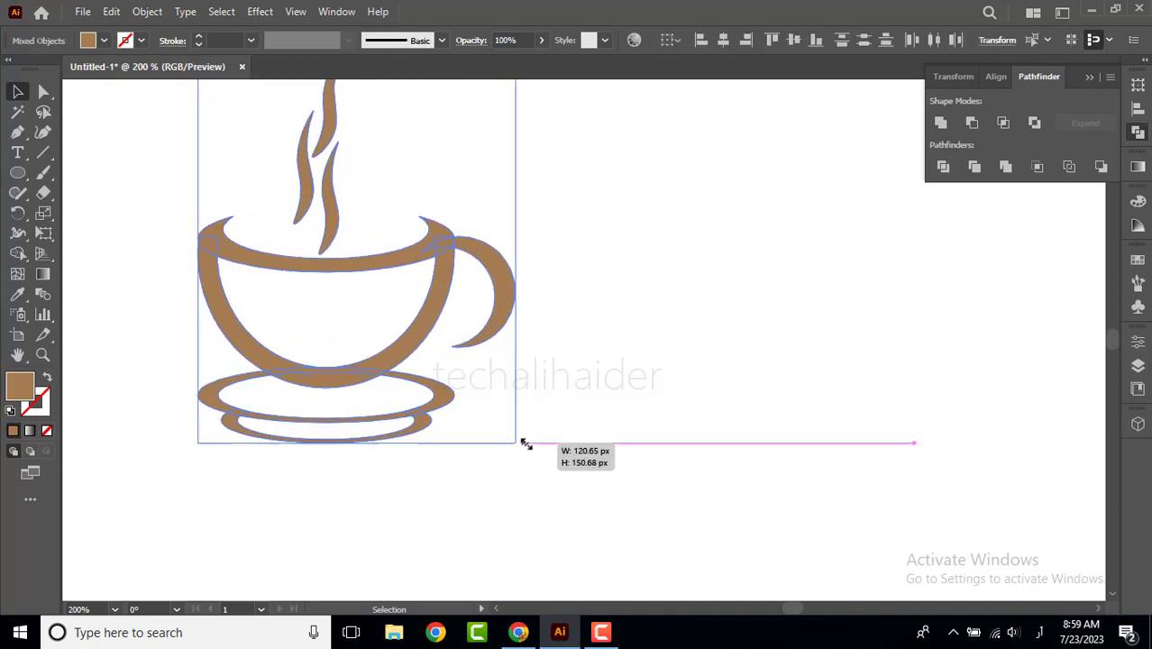
drag(355, 277, 534, 369)
click(160, 280)
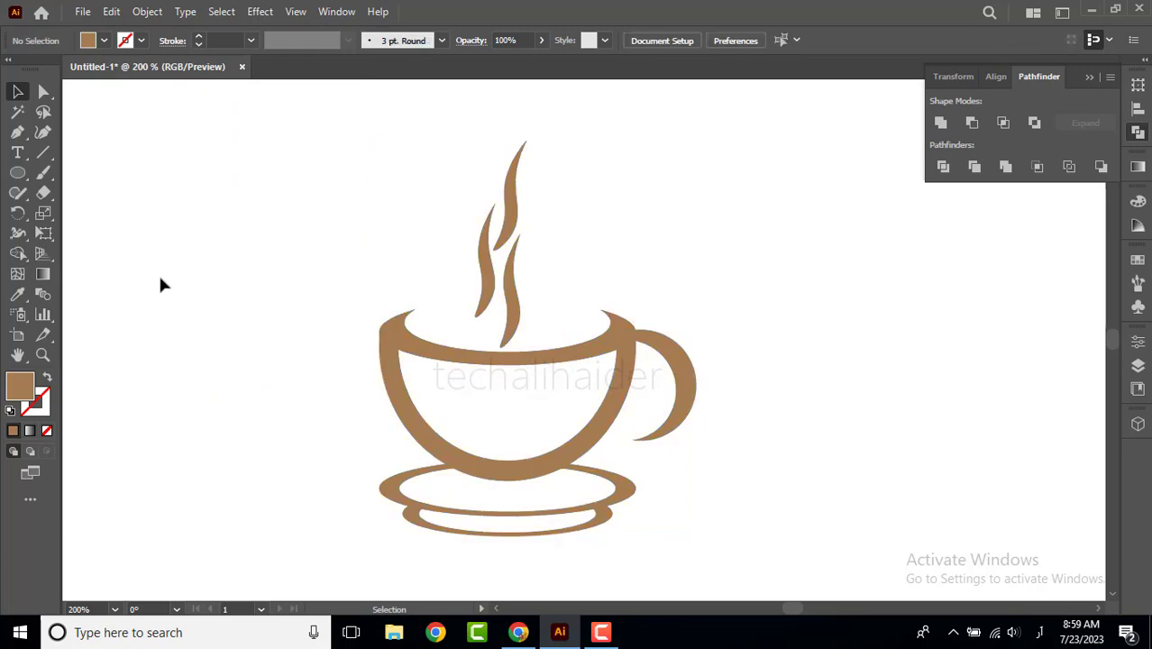